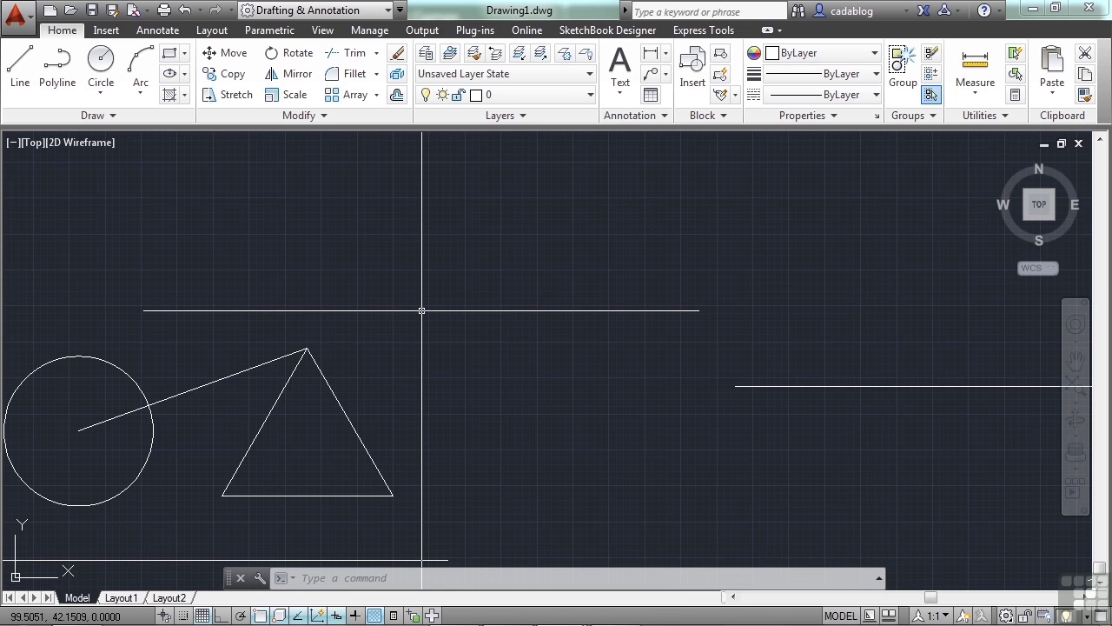
- Draw a short line with the L alias, up and to the right of the triangle's top corner
text(L)
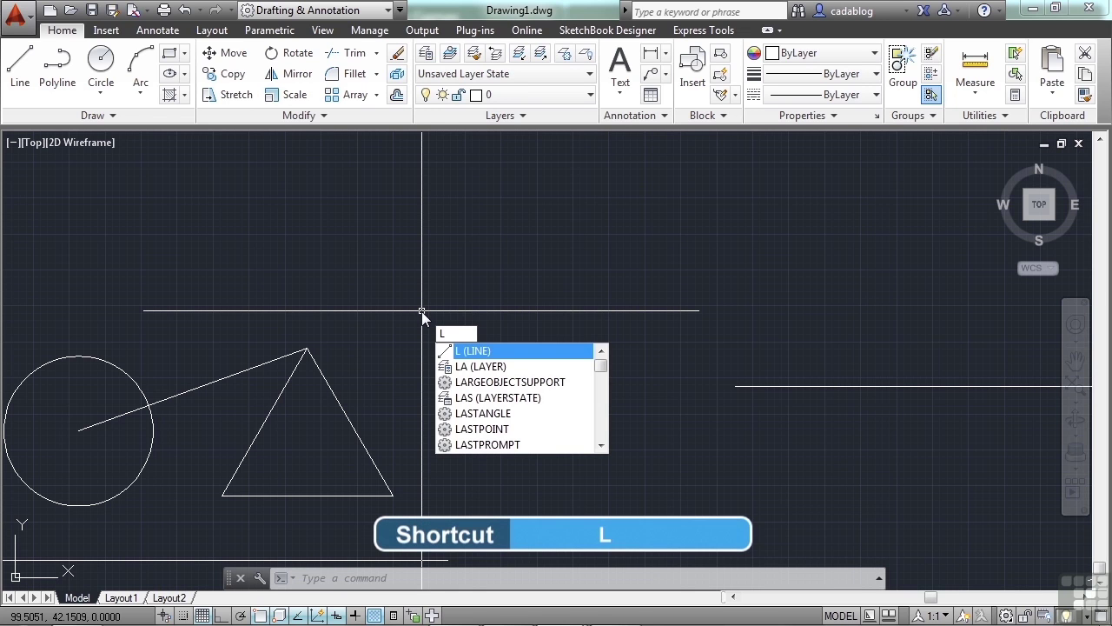
key(Return)
click(414, 285)
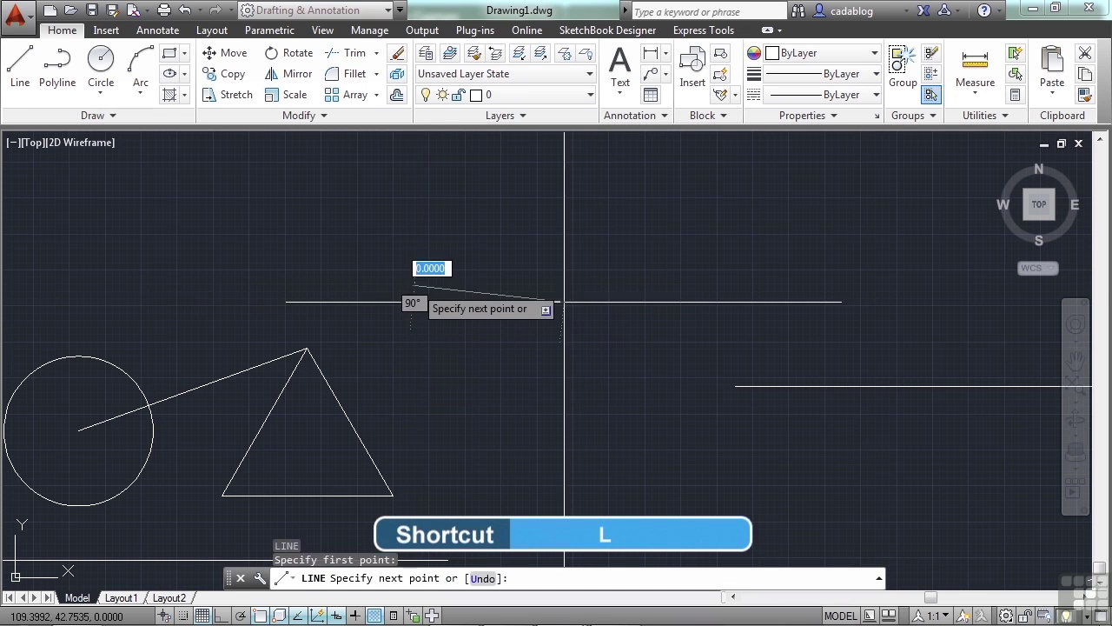
click(584, 303)
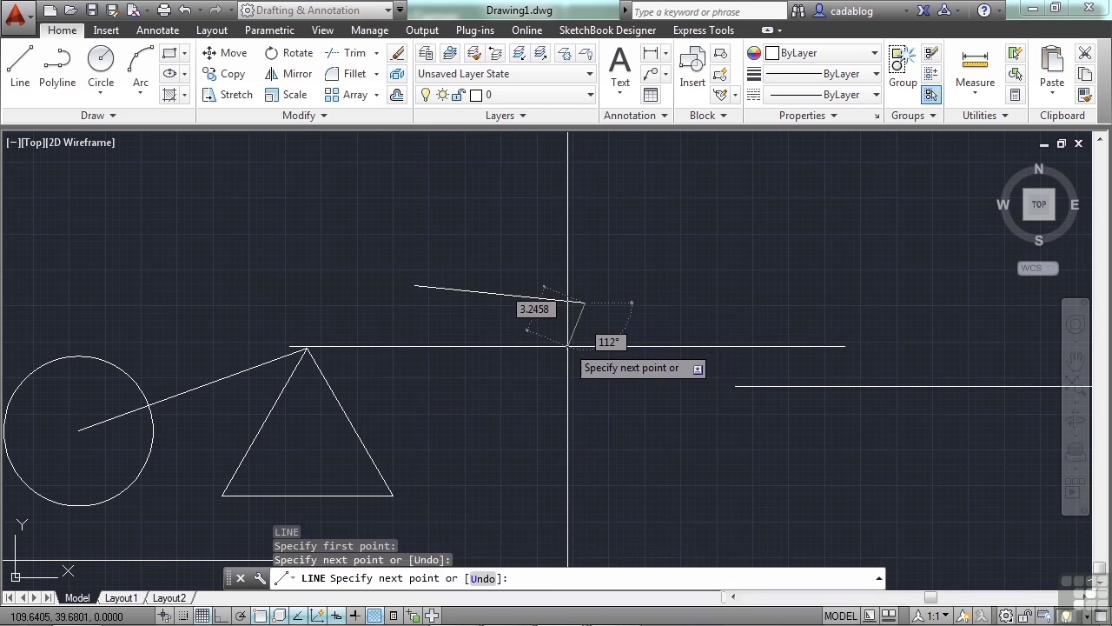
key(Escape)
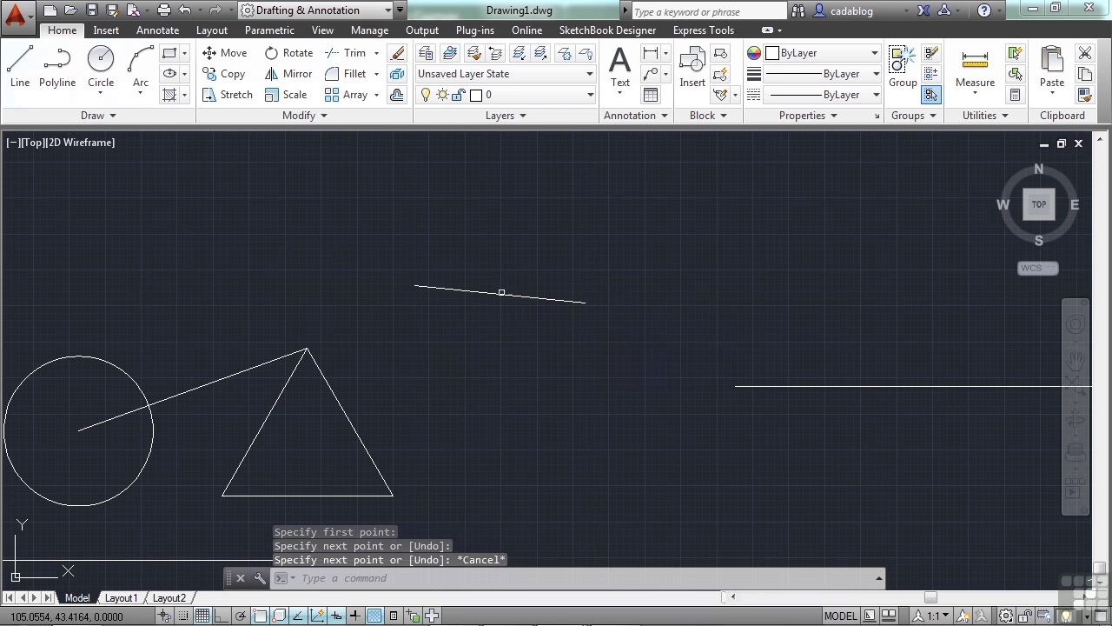
text(LINE)
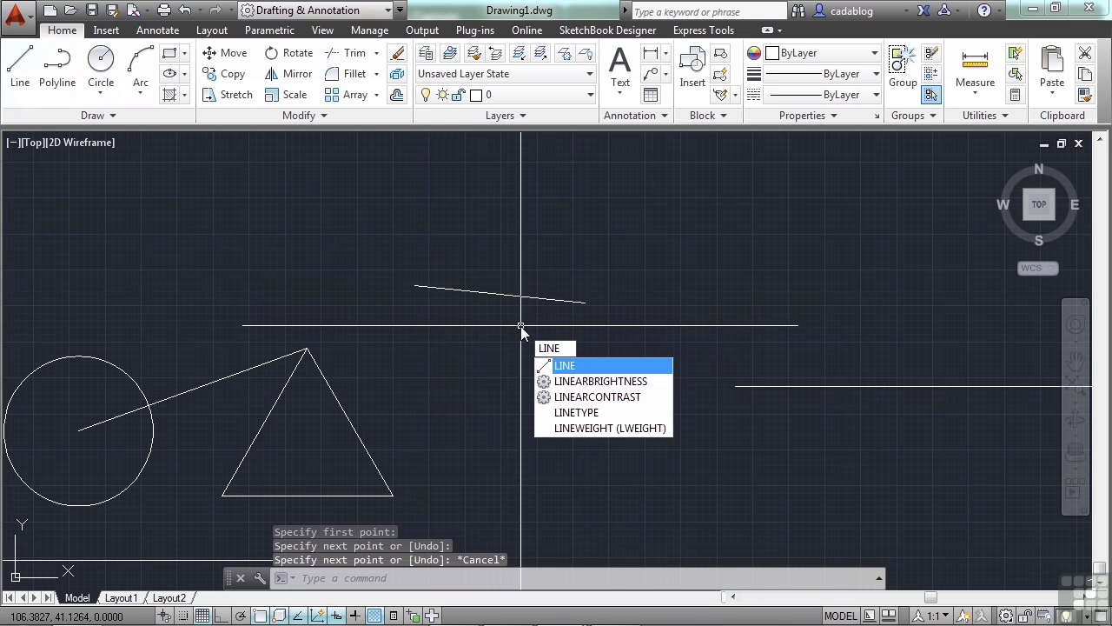
key(Escape)
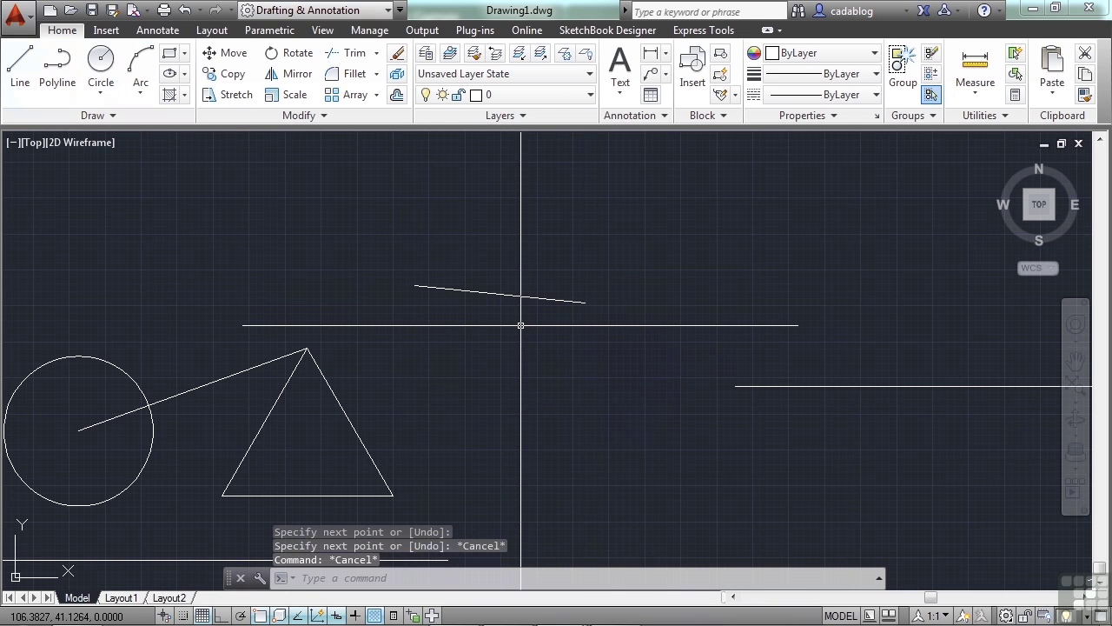
- Draw a second short diagonal line with L, then start LINE by its full name
text(L)
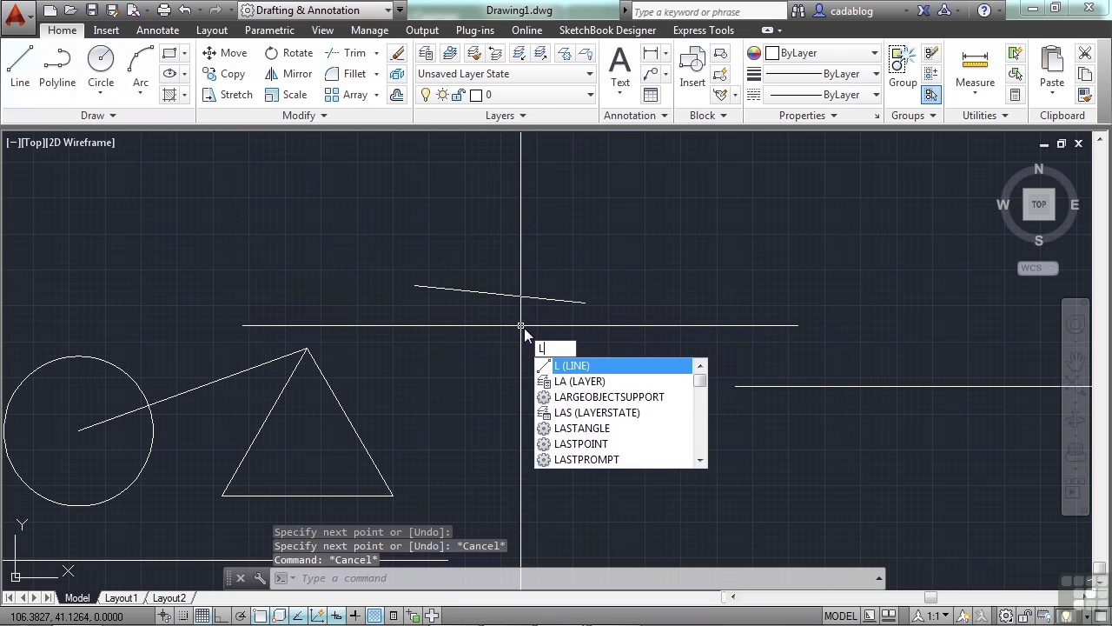
key(Return)
click(565, 354)
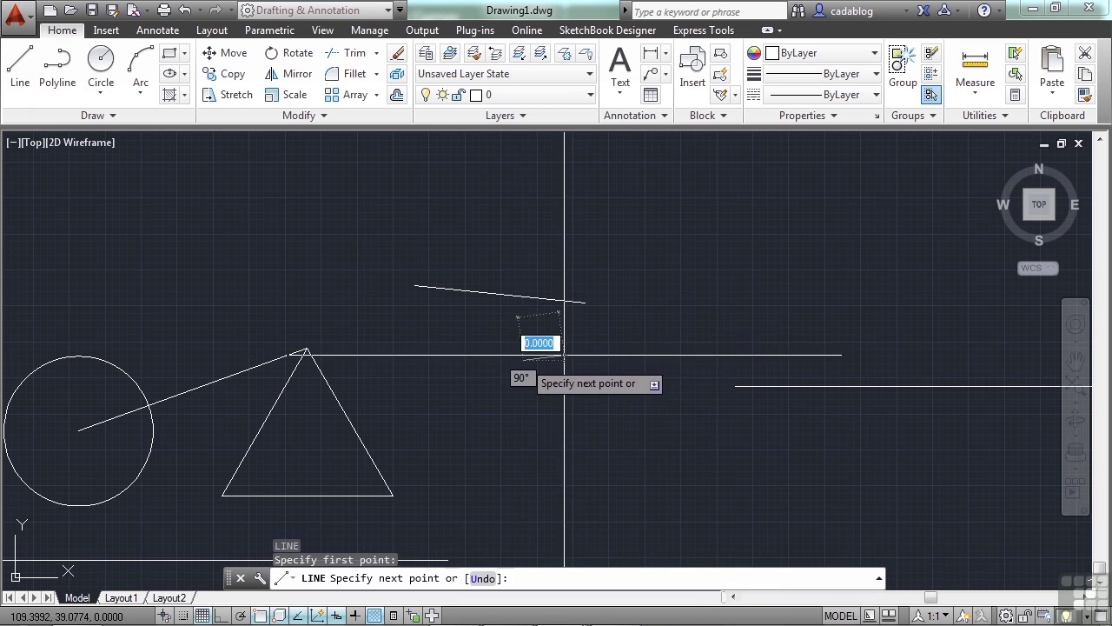
click(644, 323)
key(Return)
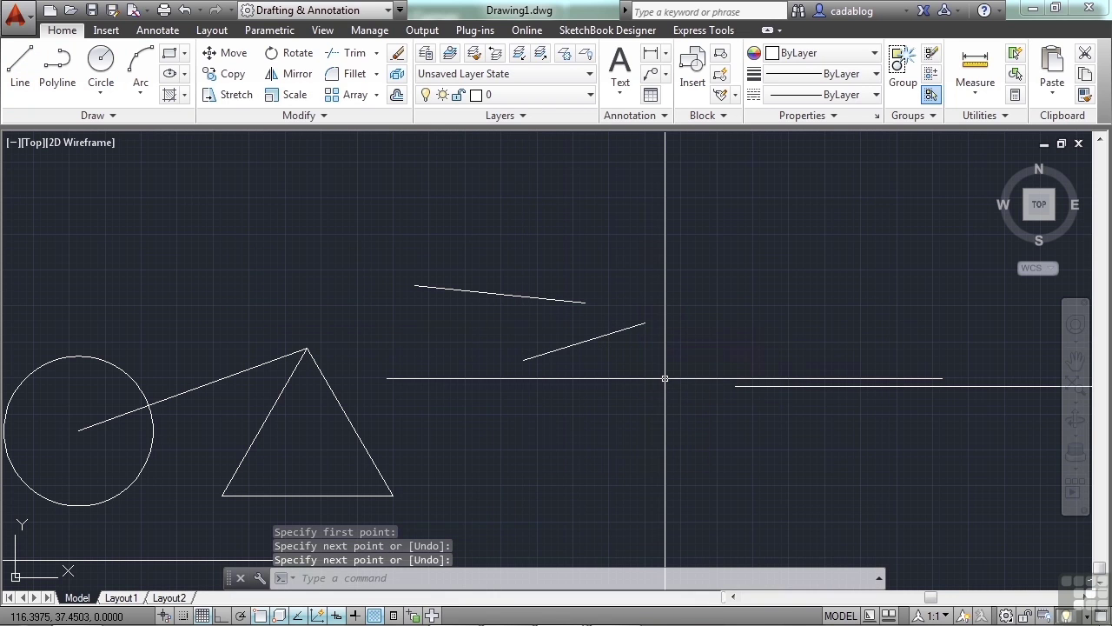
text(L)
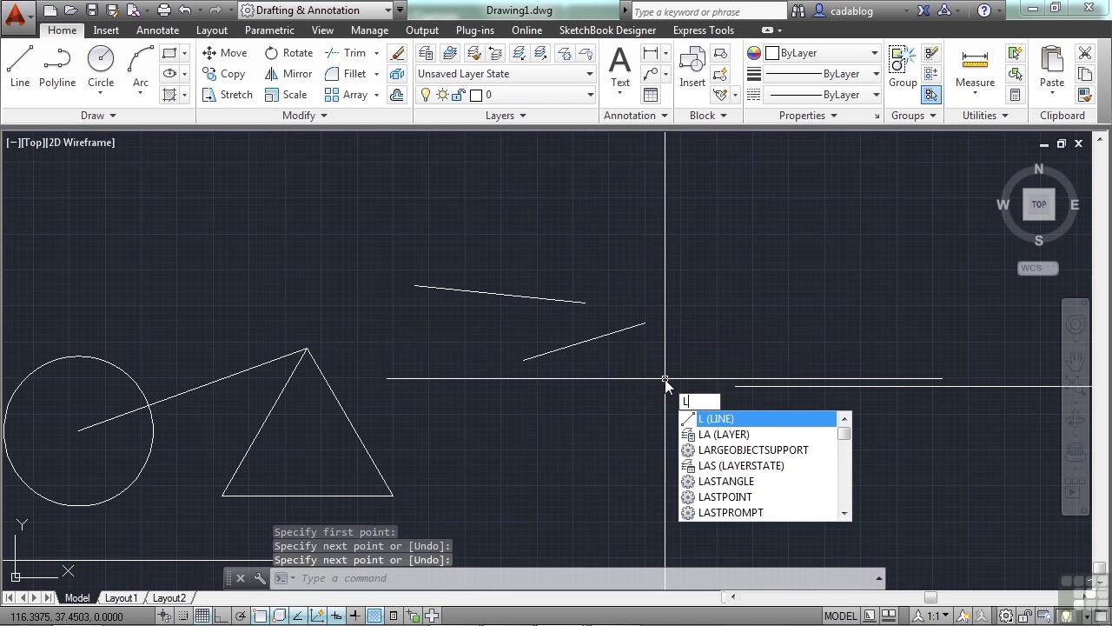
text(INE)
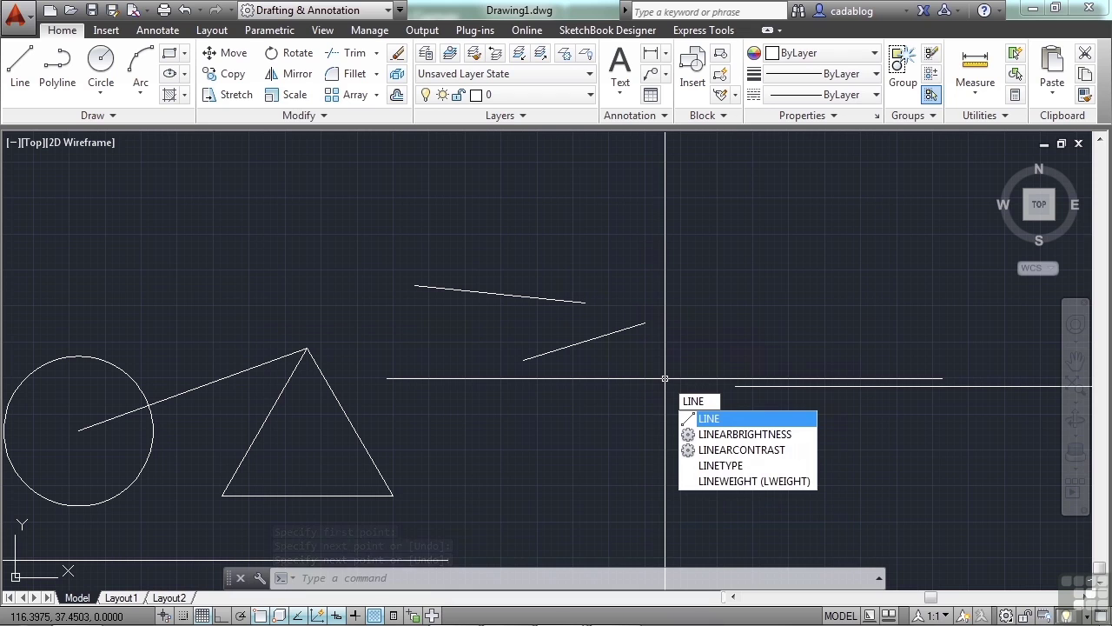
key(Return)
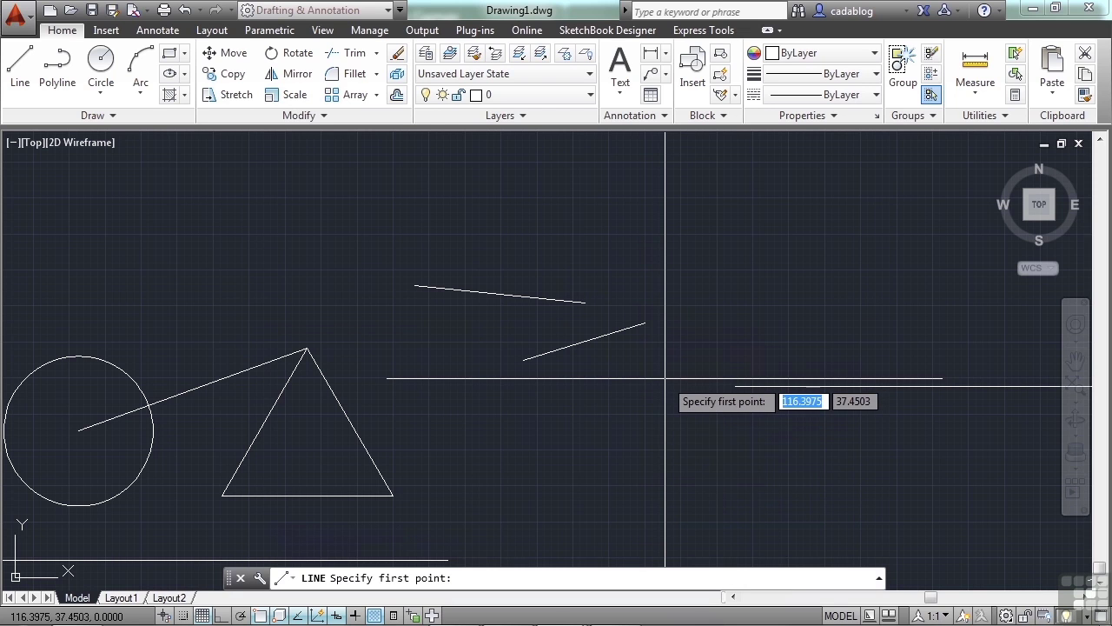
key(Escape)
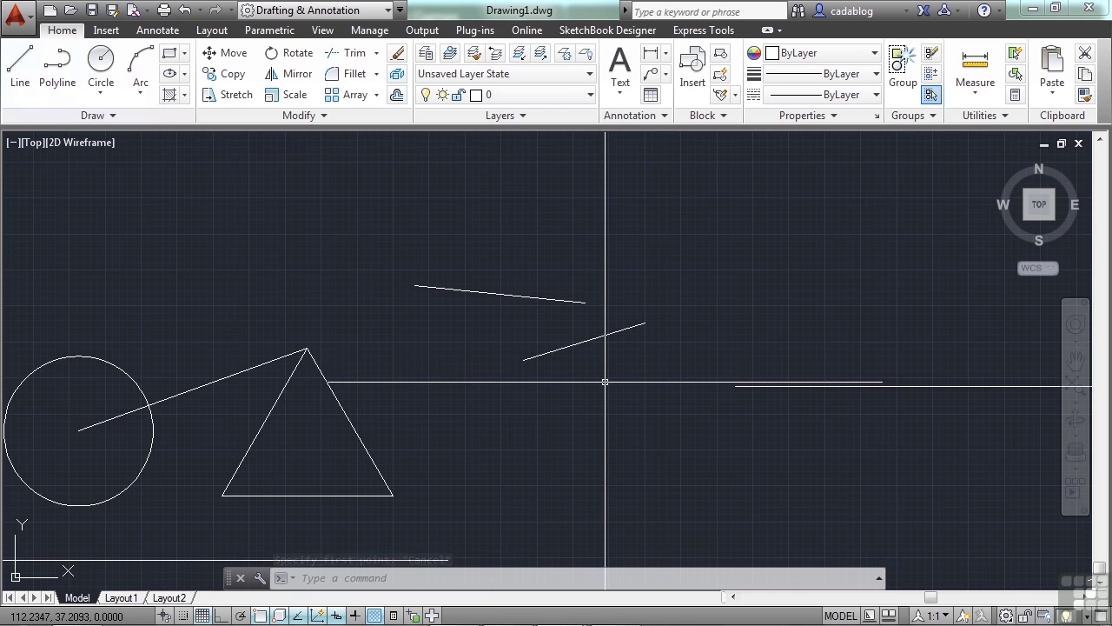
key(Return)
key(Escape)
key(Escape)
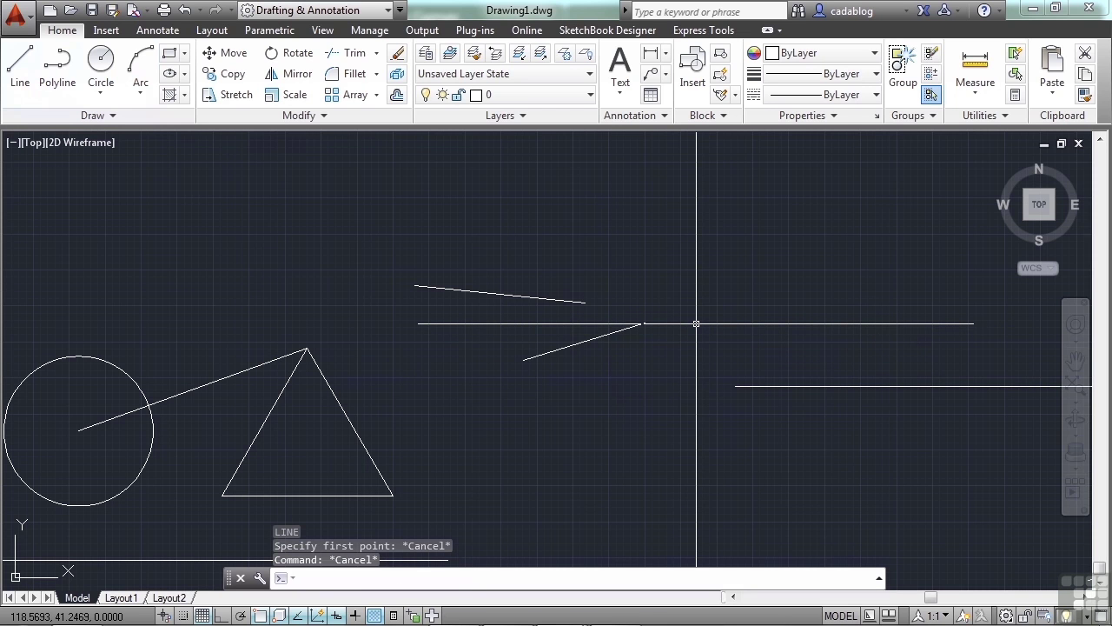
text(C)
key(Escape)
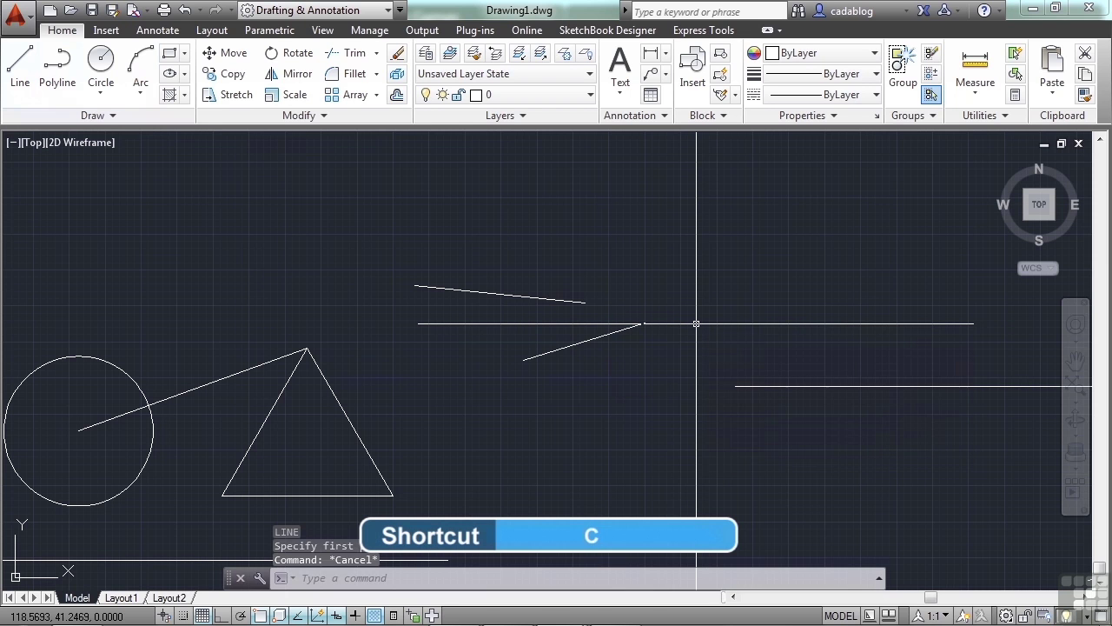
key(Escape)
text(M)
key(BackSpace)
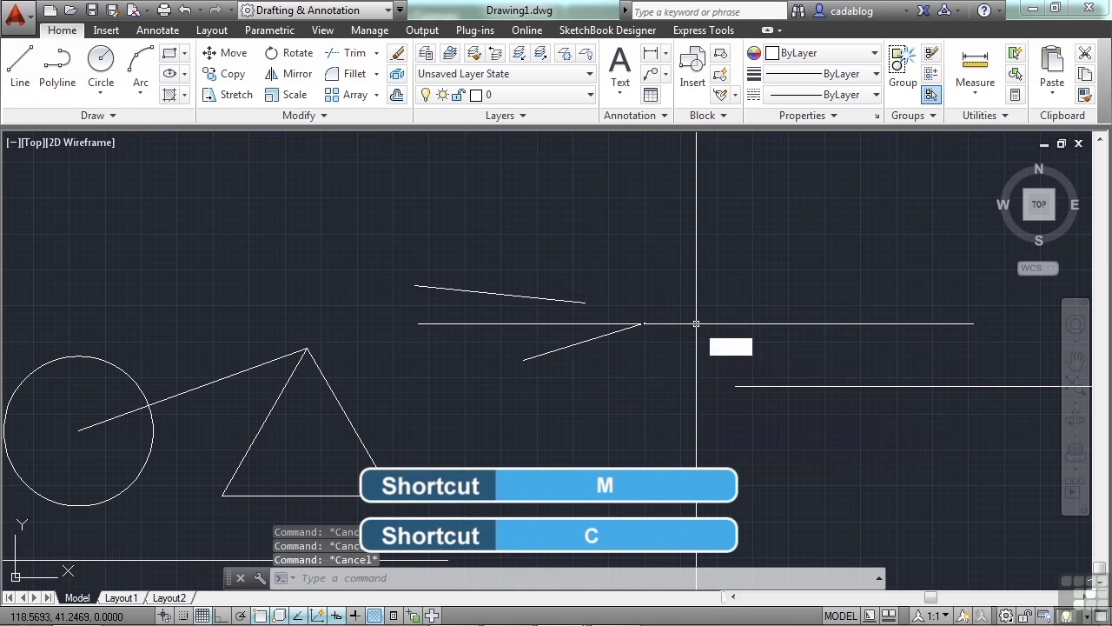
text(cp)
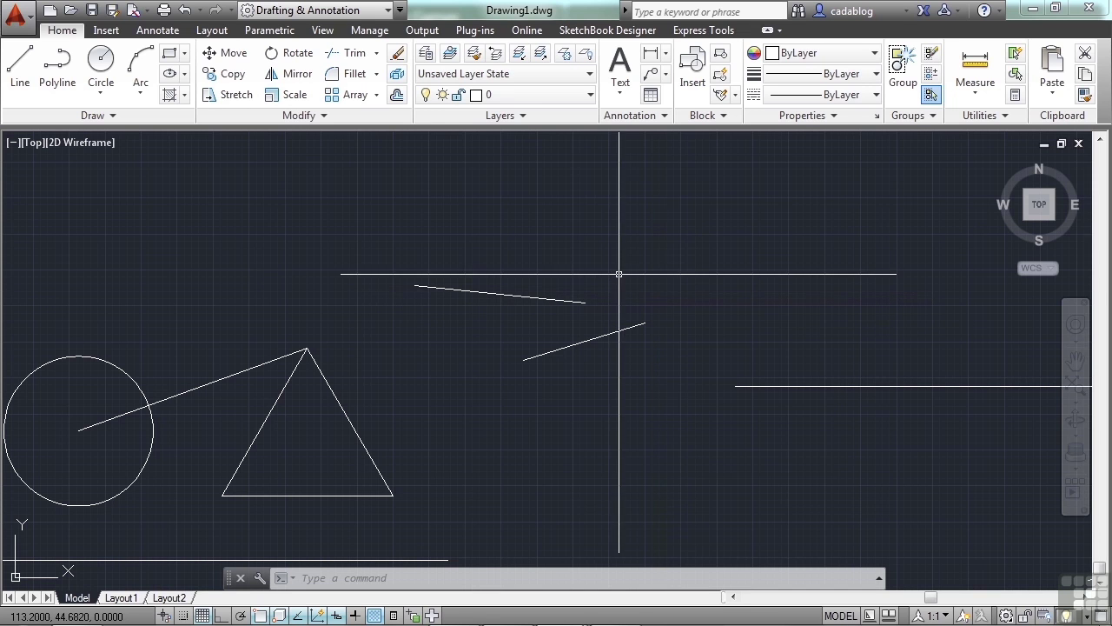
- Open acad.pgp in Notepad with Edit Aliases on the Manage tab
click(371, 30)
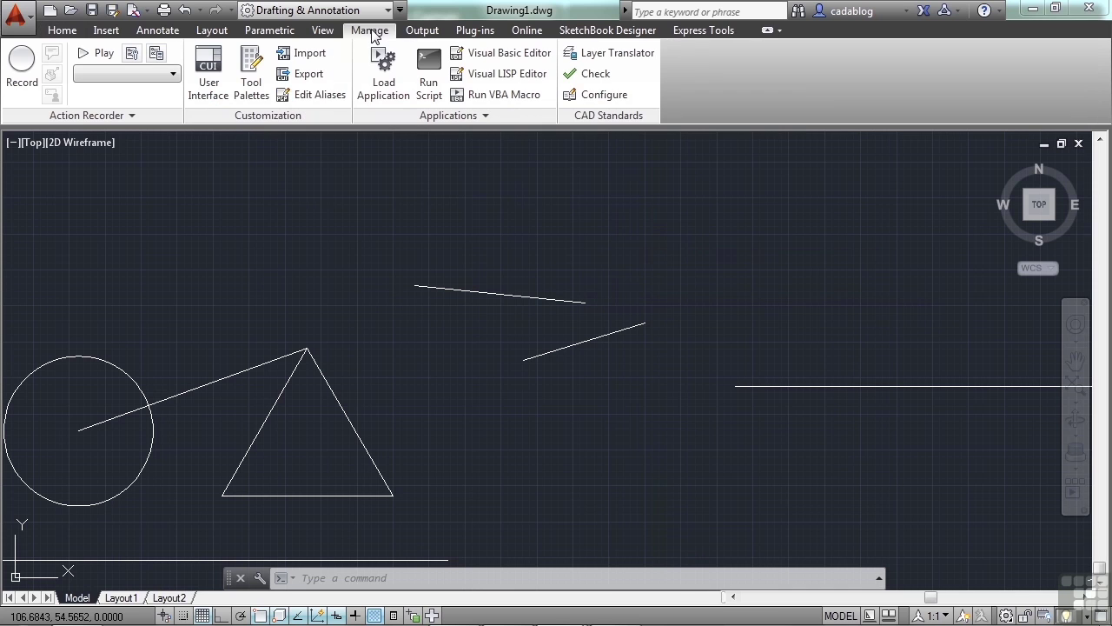
click(331, 102)
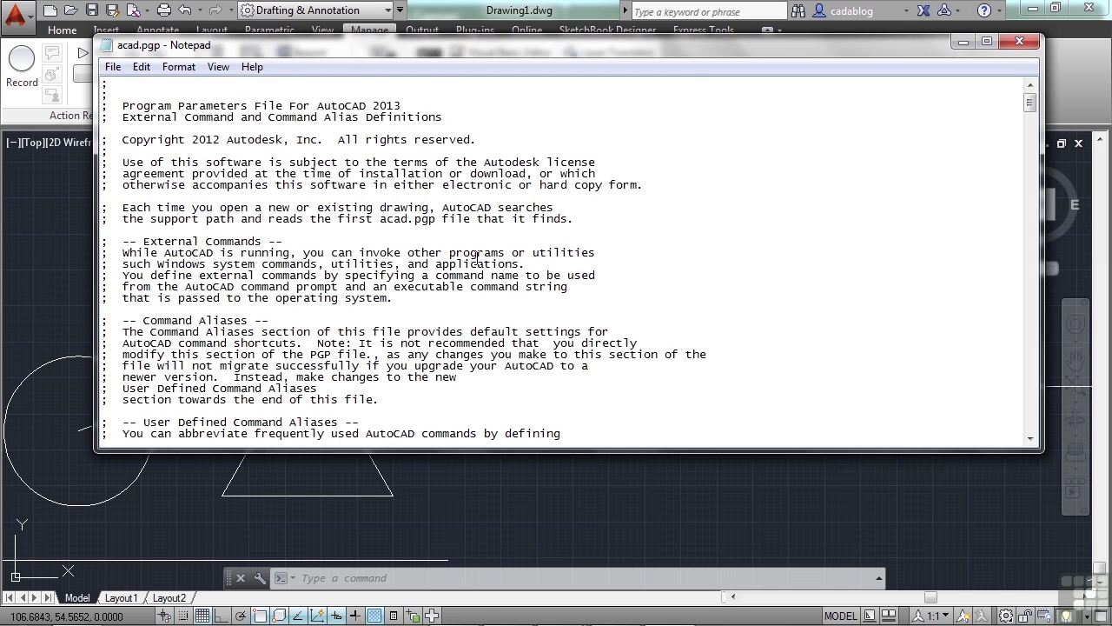
- Scroll acad.pgp down to the sample aliases such as 3A, A and AA
scroll(411, 248, down, 4)
scroll(160, 191, down, 6)
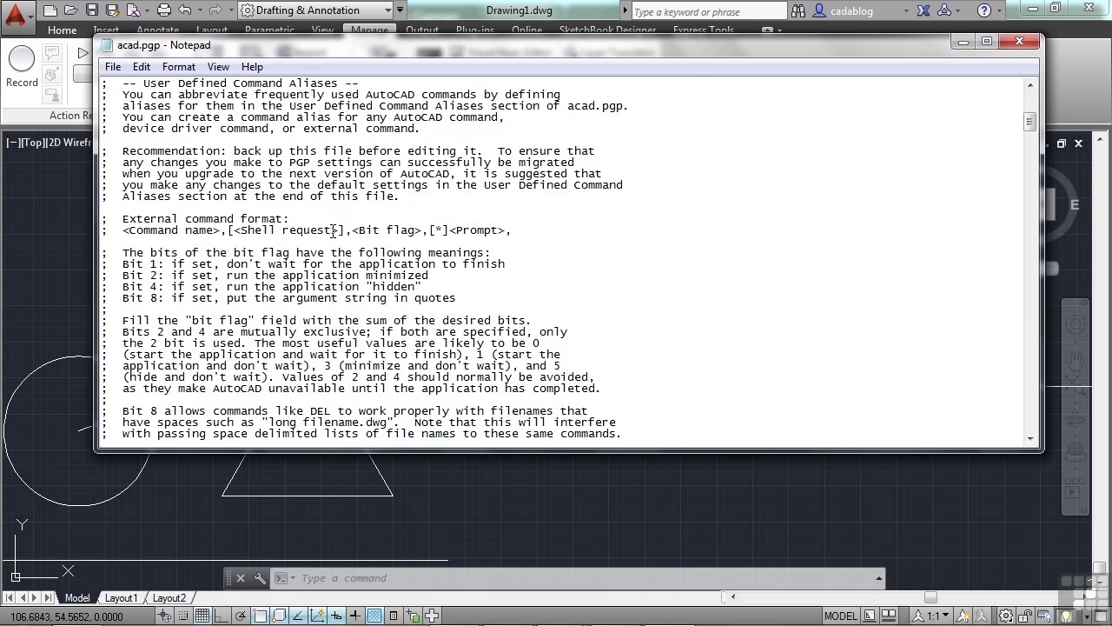
scroll(353, 244, down, 4)
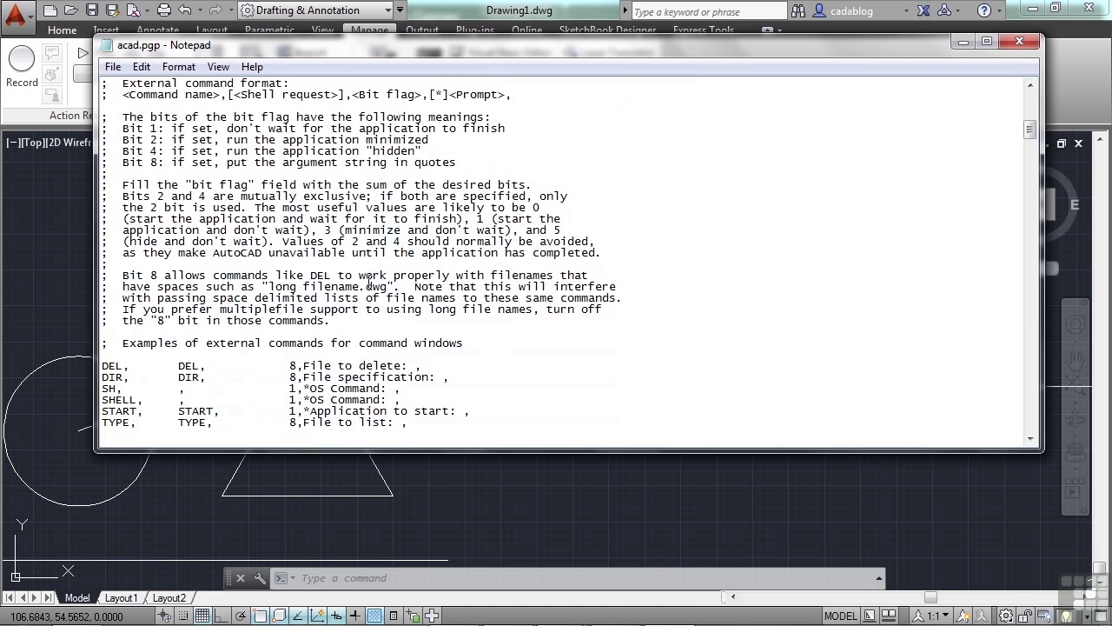
scroll(375, 265, down, 2)
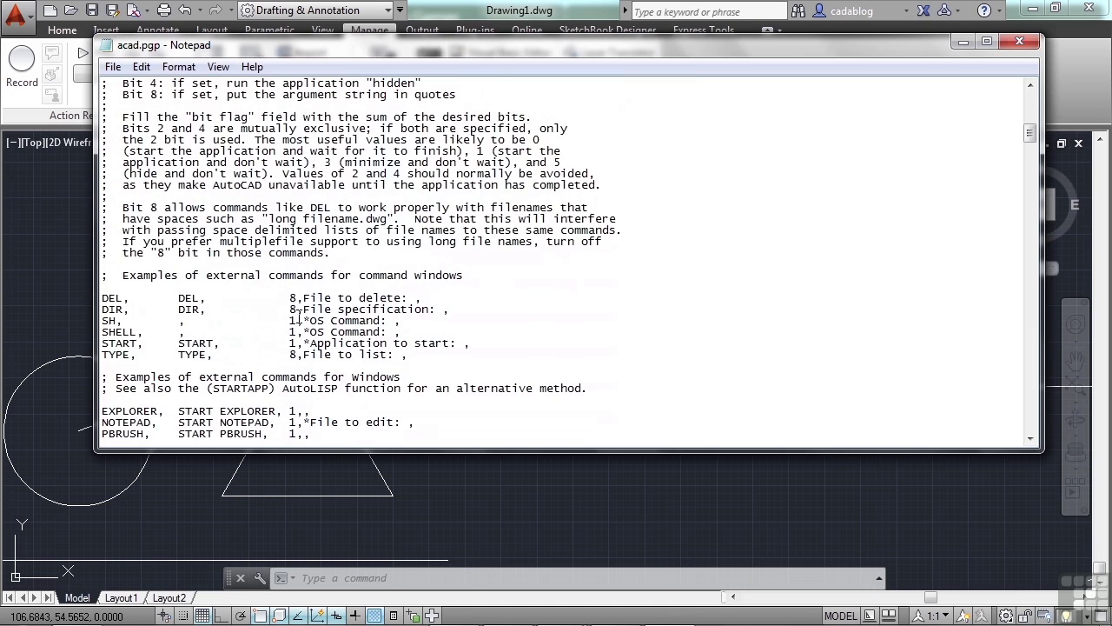
scroll(400, 328, down, 4)
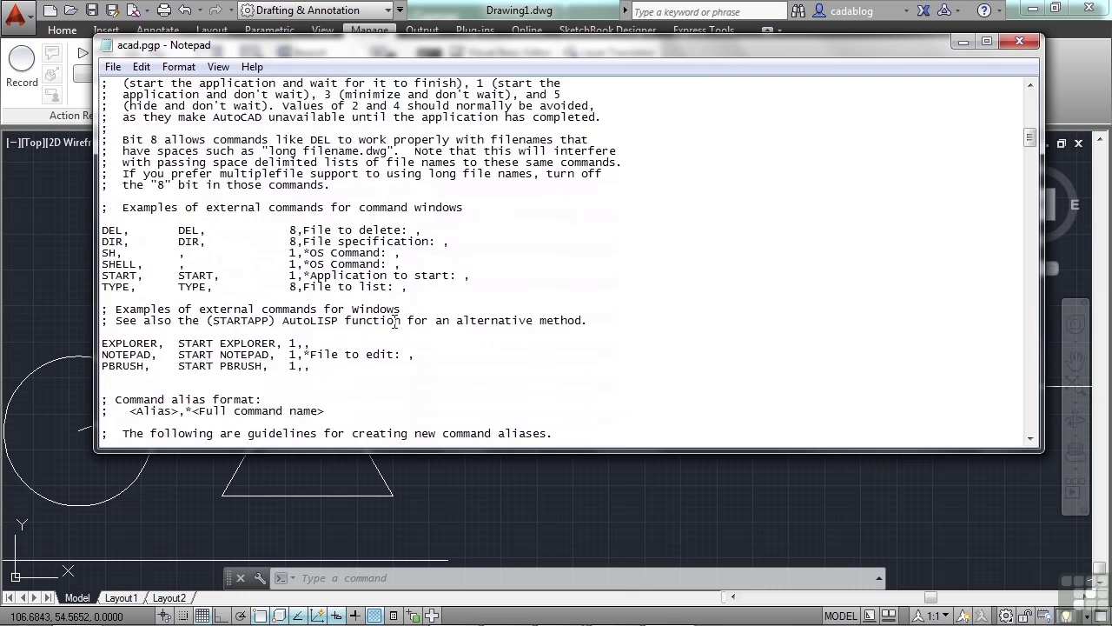
scroll(207, 323, down, 4)
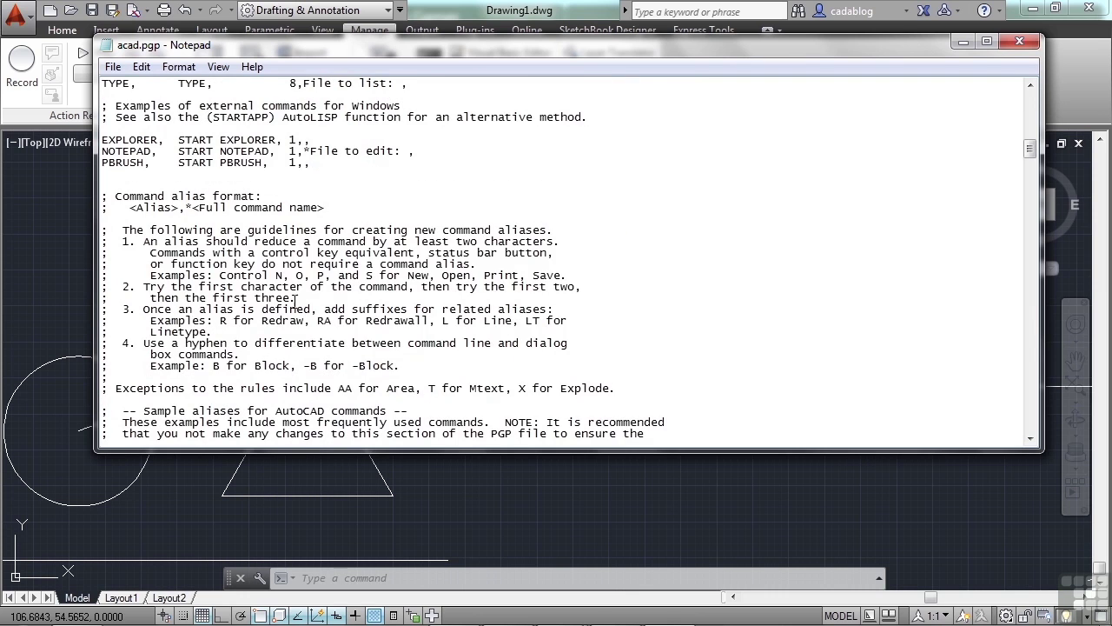
scroll(272, 275, down, 1)
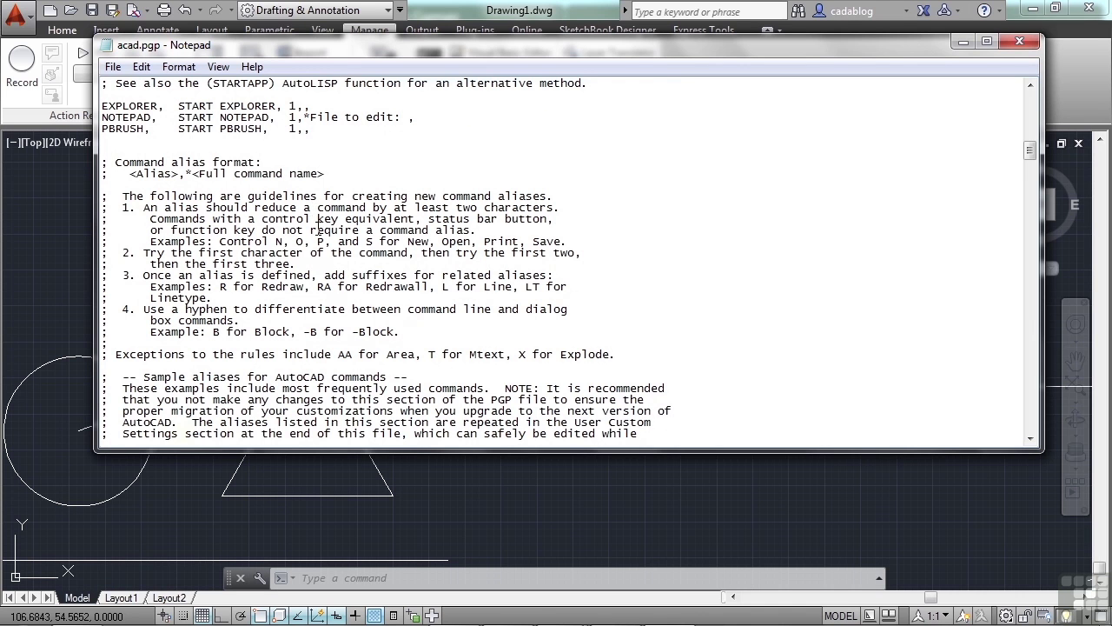
scroll(332, 229, down, 8)
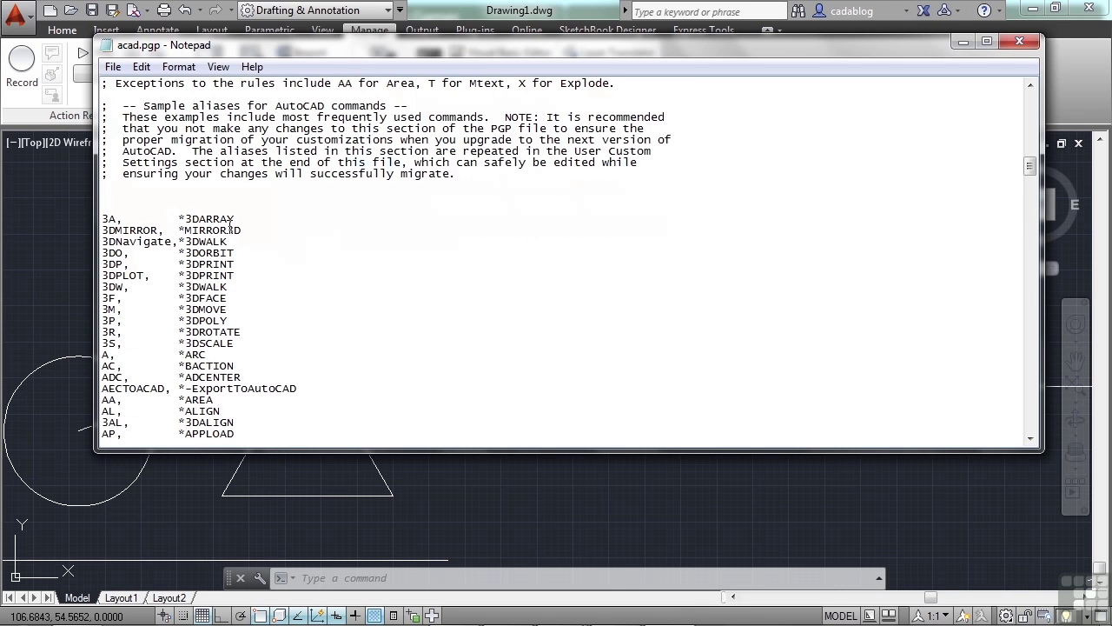
- Scroll past AECTOACAD to the C, CO and CP alias entries for CIRCLE and COPY
key(Right)
key(Right)
key(Right)
scroll(142, 354, down, 1)
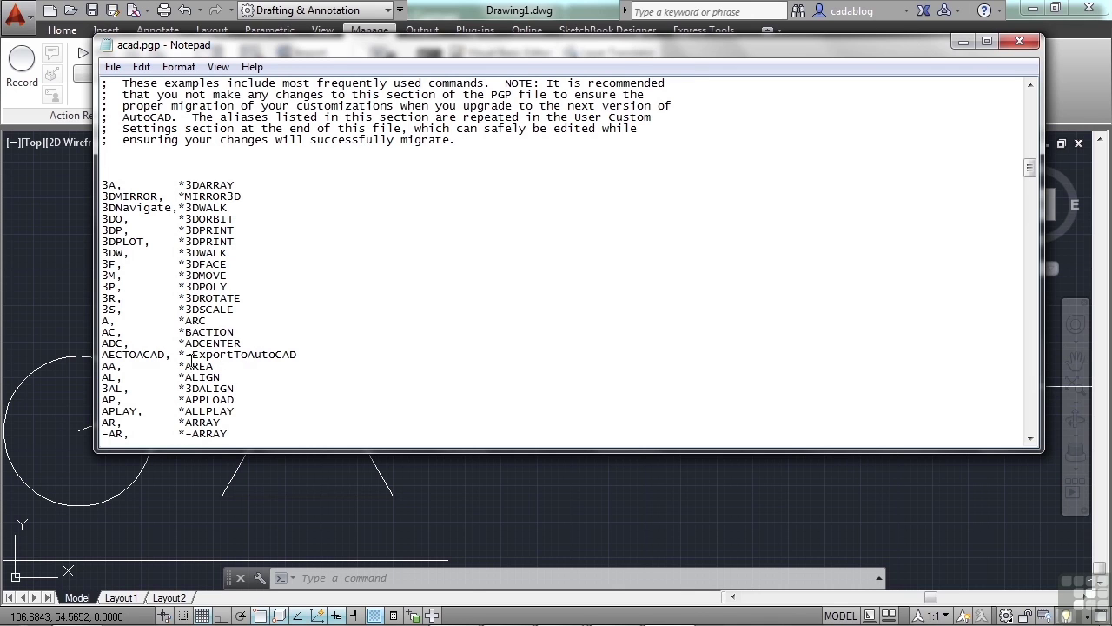
drag(102, 356, 298, 356)
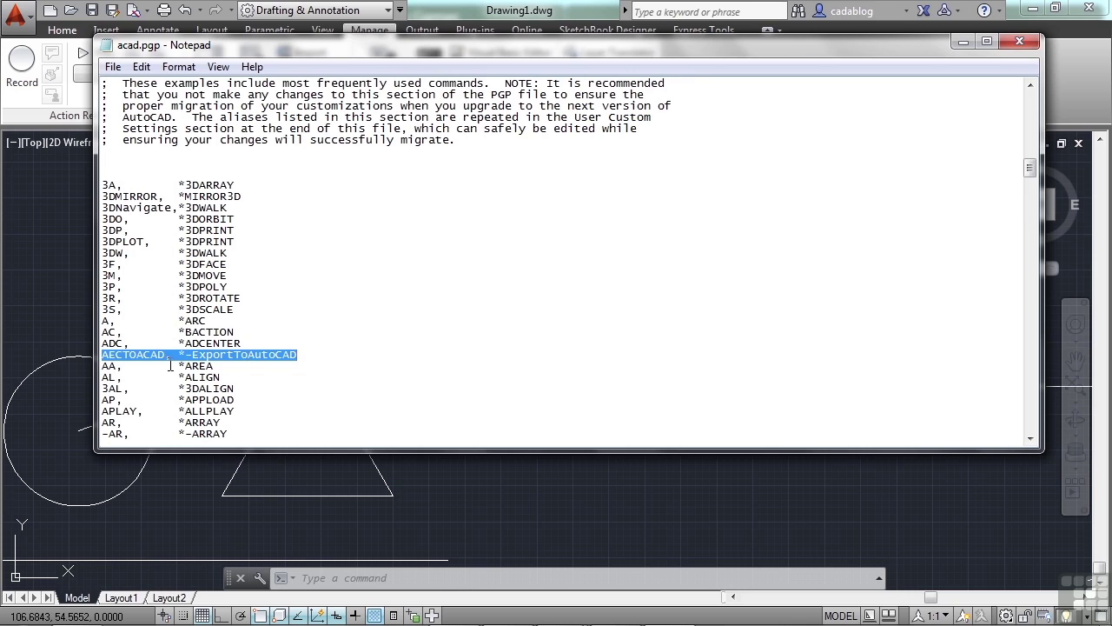
click(144, 356)
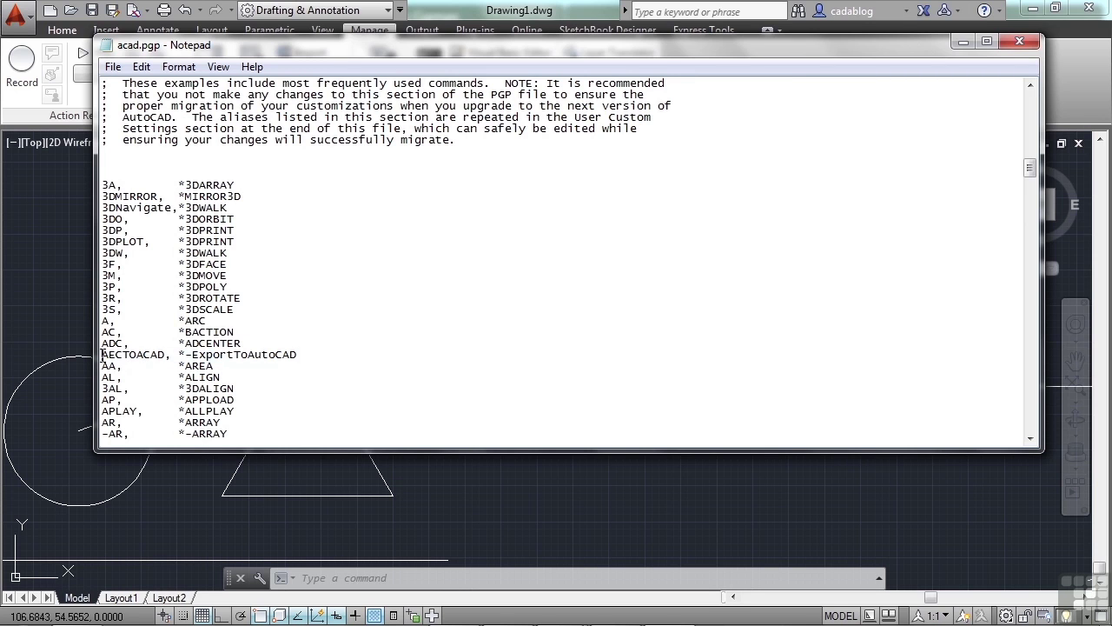
key(Home)
scroll(359, 371, down, 1)
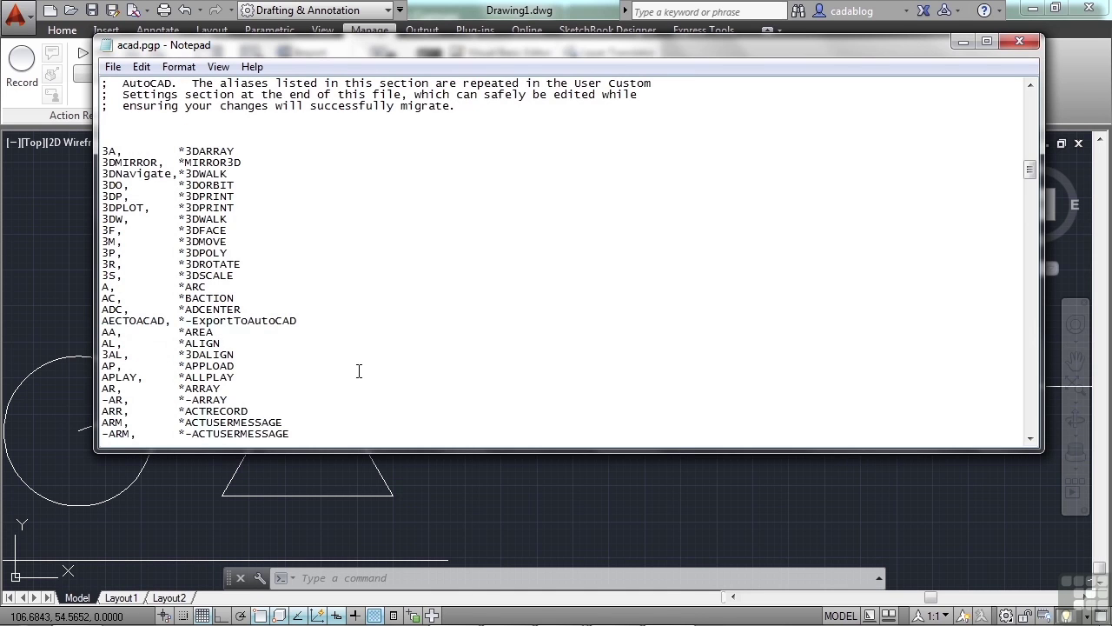
scroll(334, 386, down, 4)
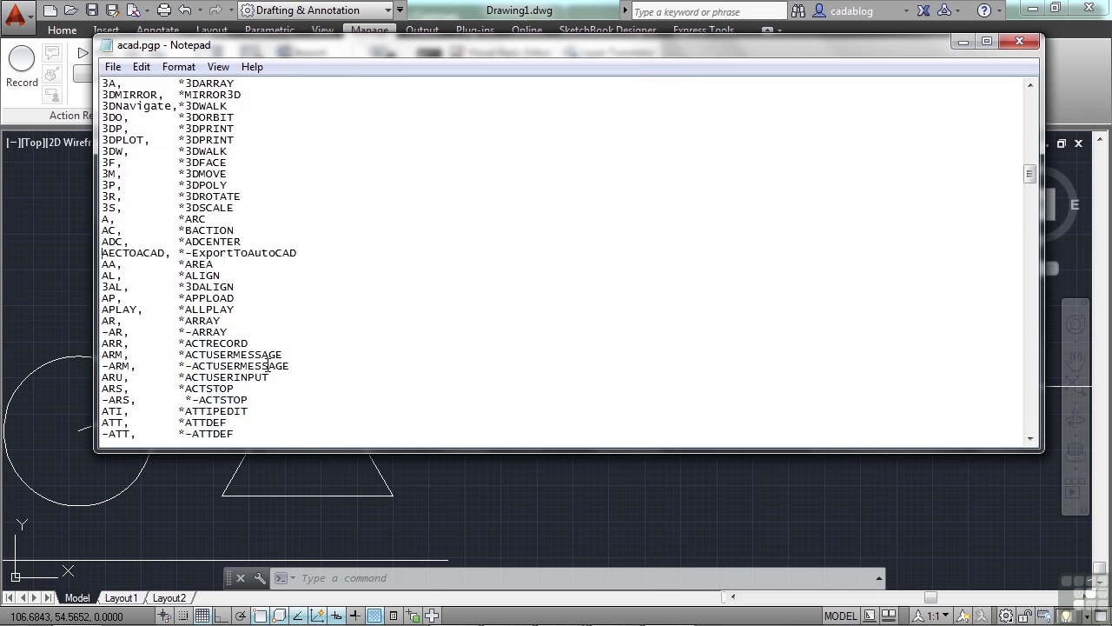
scroll(237, 309, down, 9)
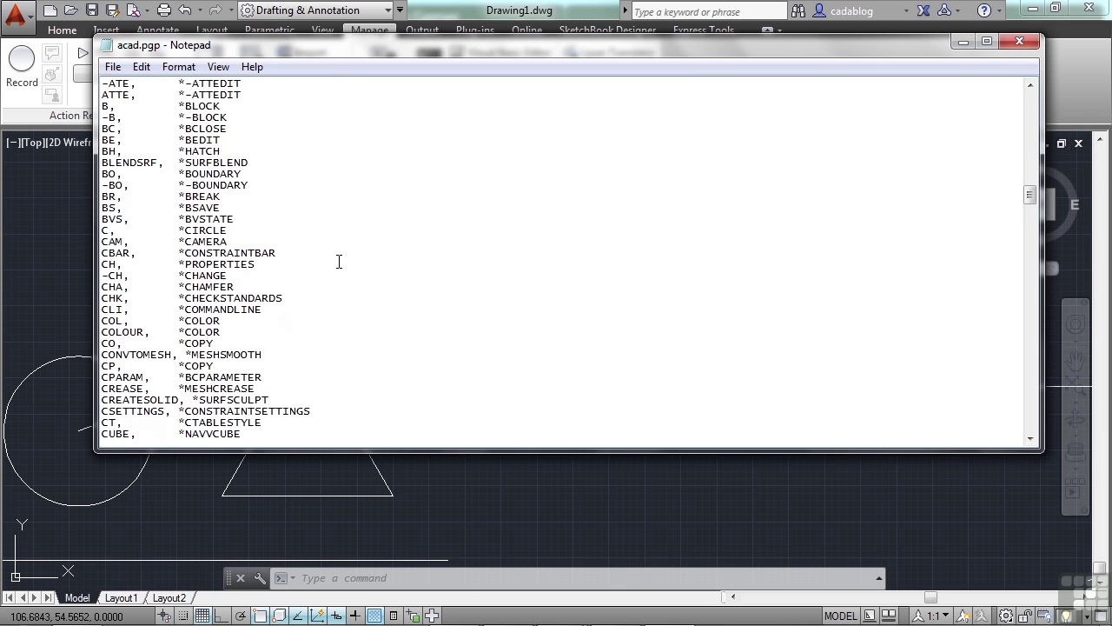
scroll(338, 262, down, 4)
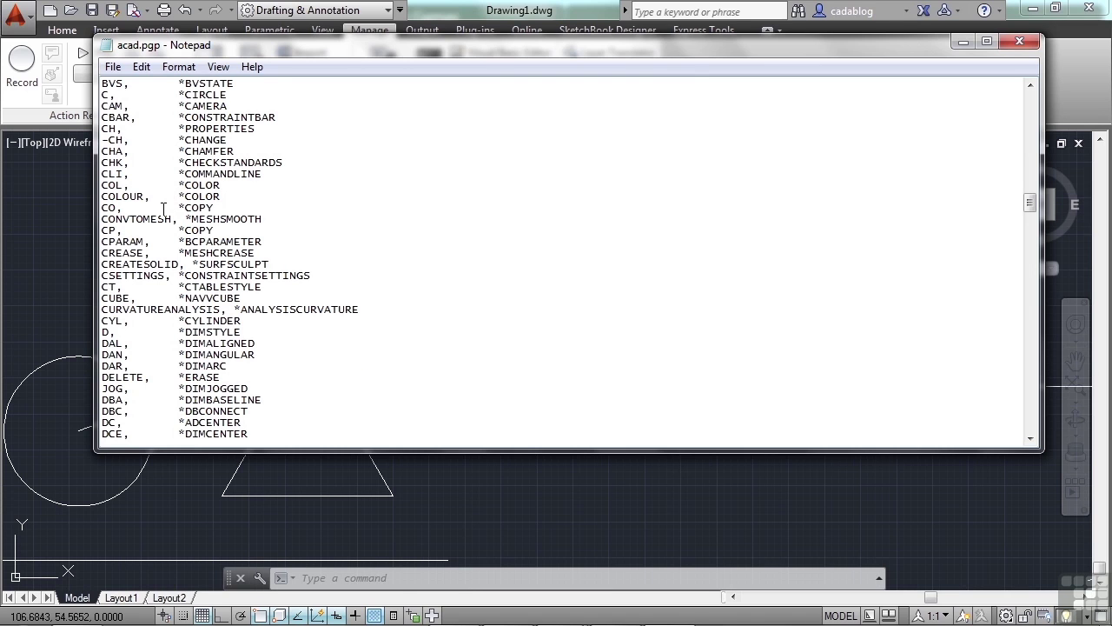
drag(103, 207, 215, 207)
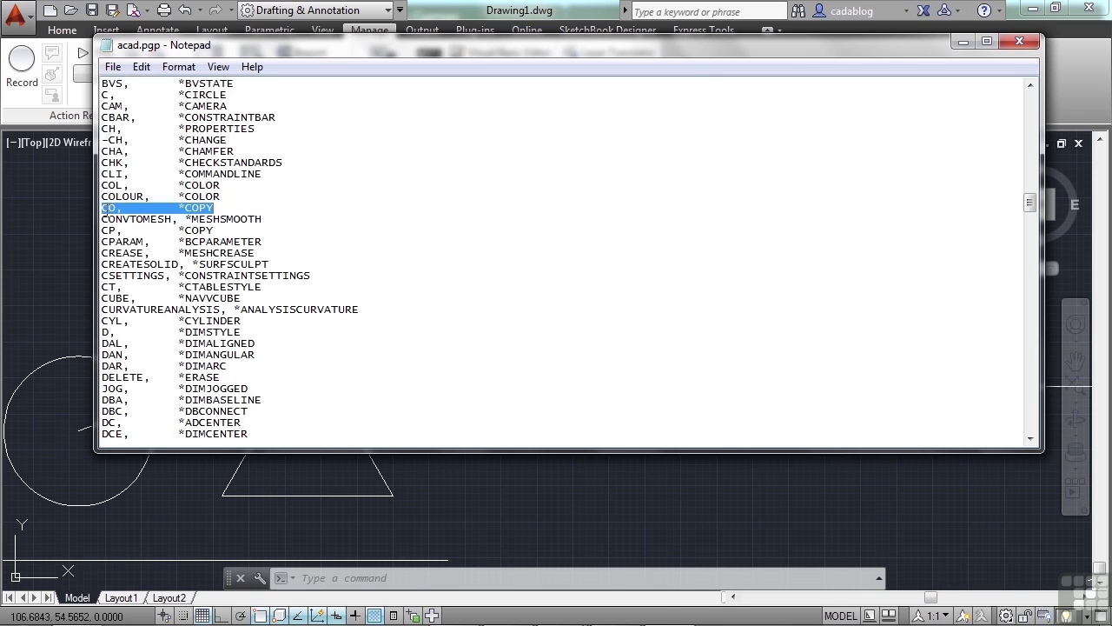
drag(103, 231, 217, 231)
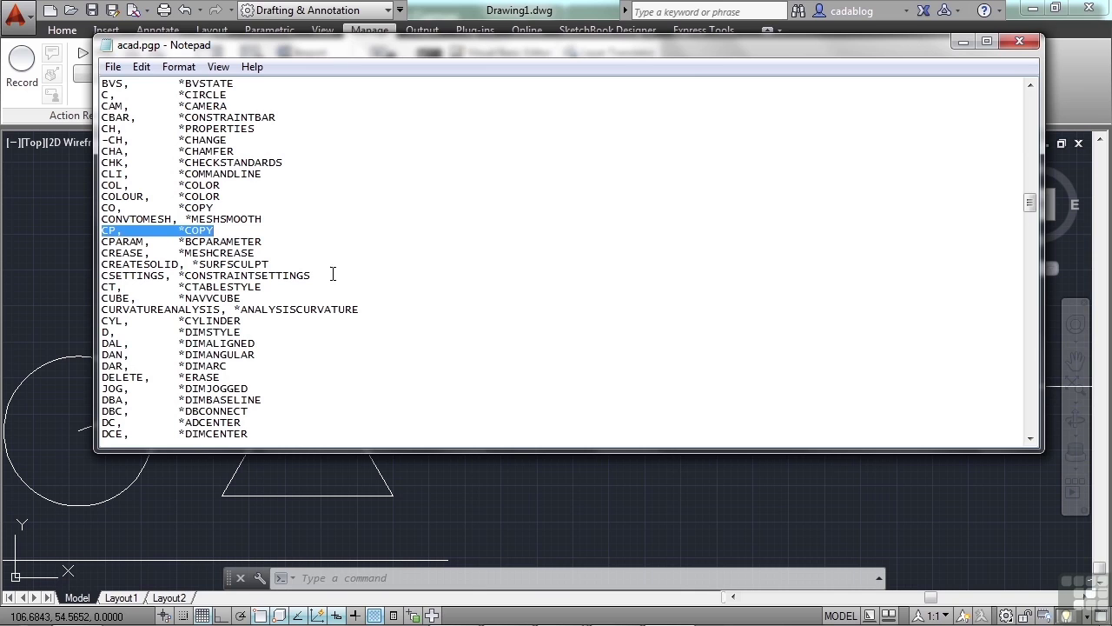
click(298, 254)
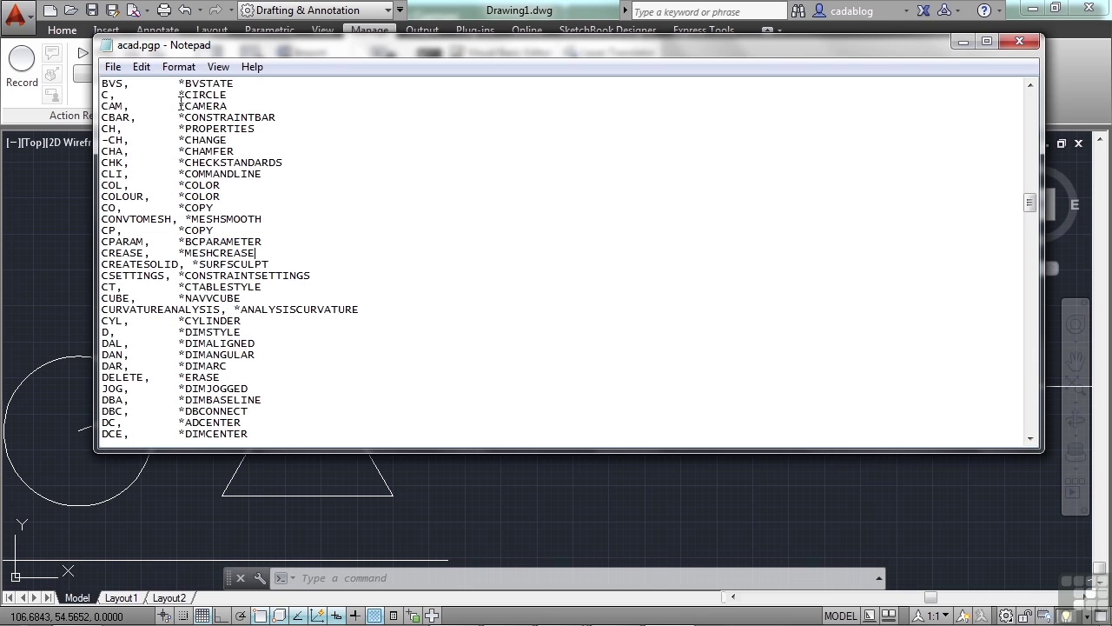
drag(230, 94, 102, 95)
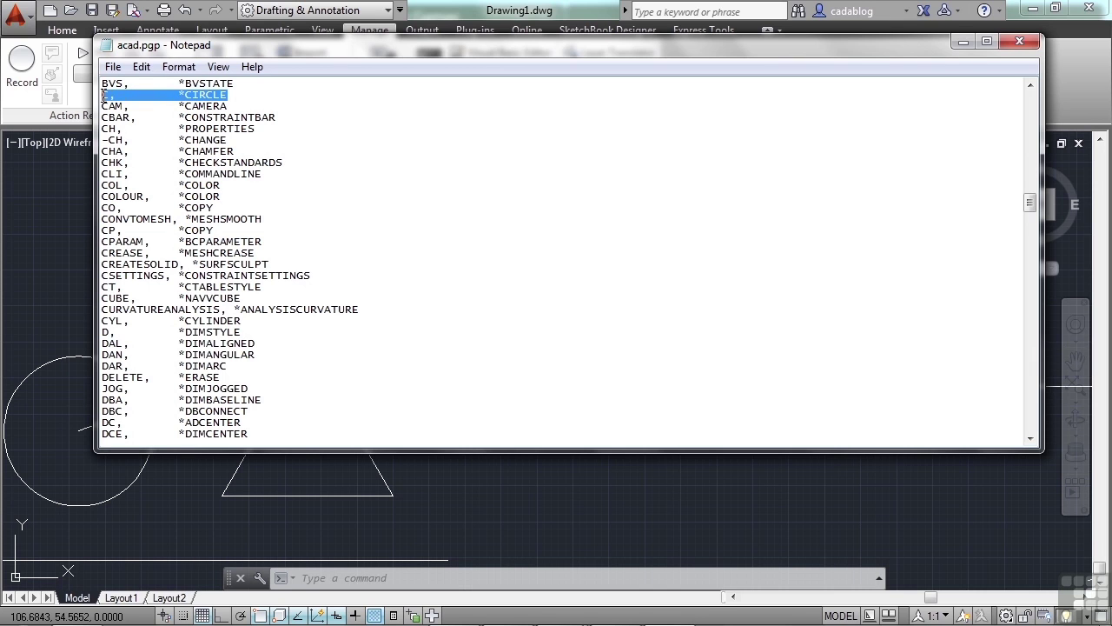
click(237, 97)
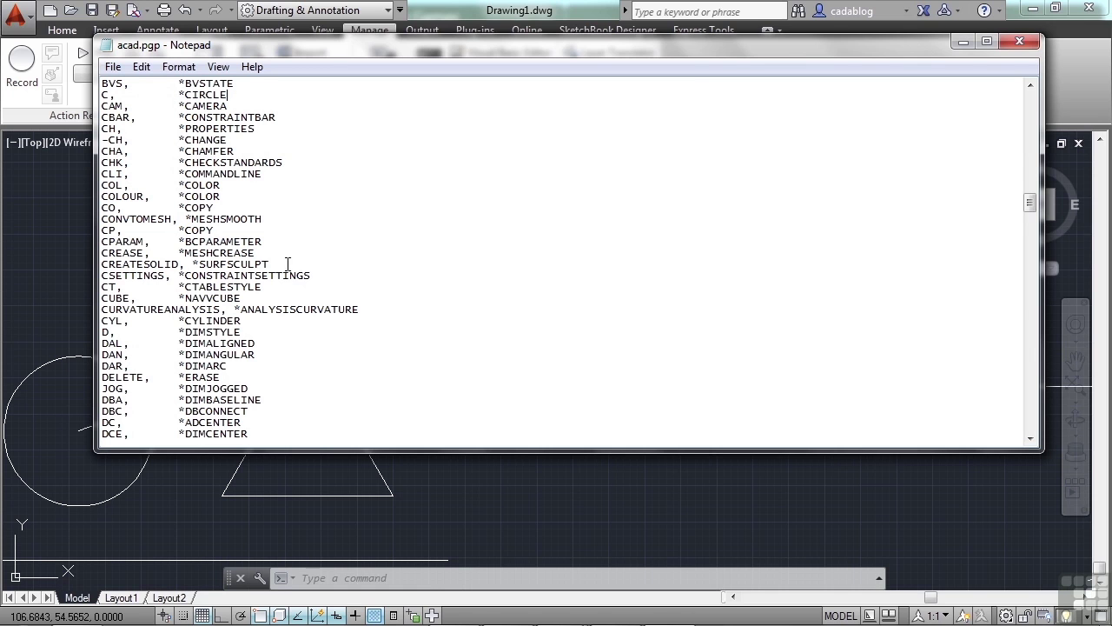
- Scroll through the discontinued-command aliases such as DDIM and RECTANGLE toward the file's end
scroll(281, 286, down, 8)
scroll(285, 276, down, 10)
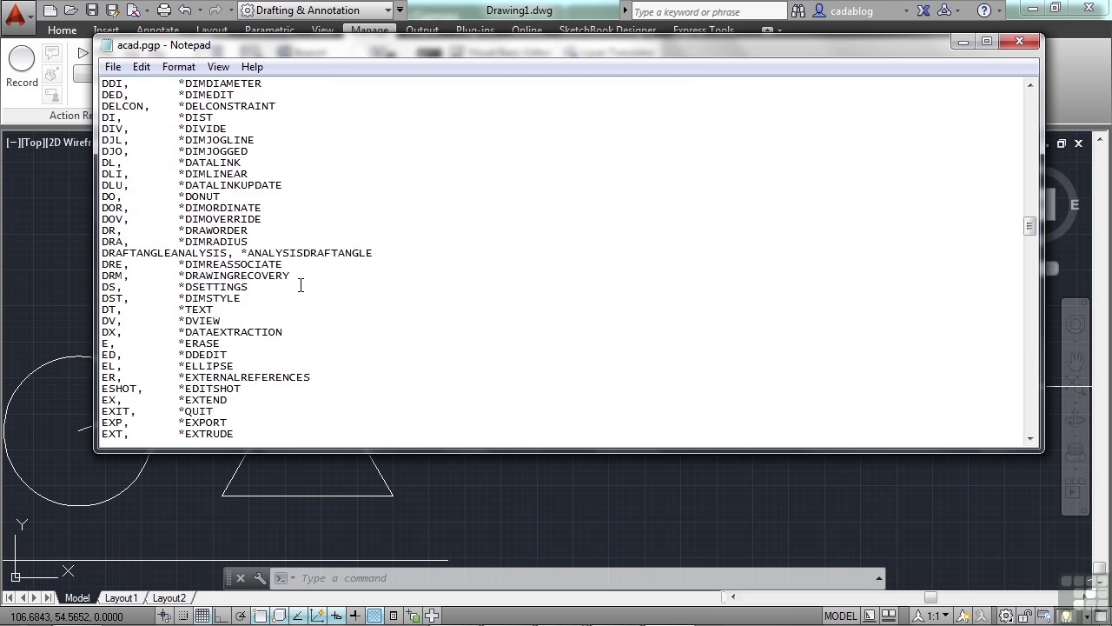
scroll(263, 241, down, 12)
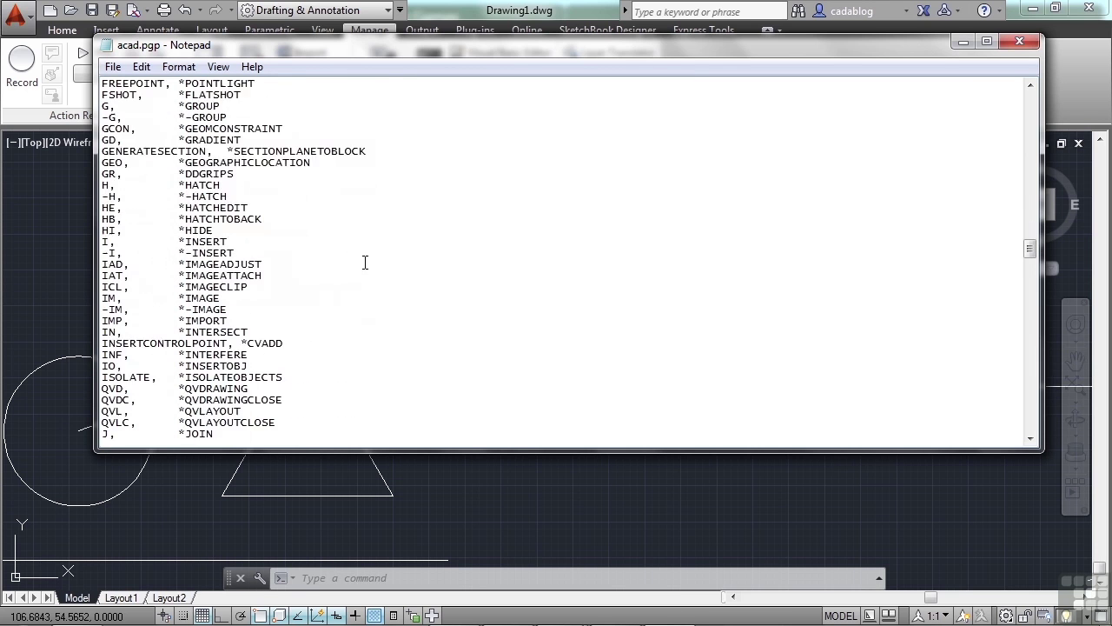
drag(1028, 264, 1011, 381)
scroll(1013, 379, up, 17)
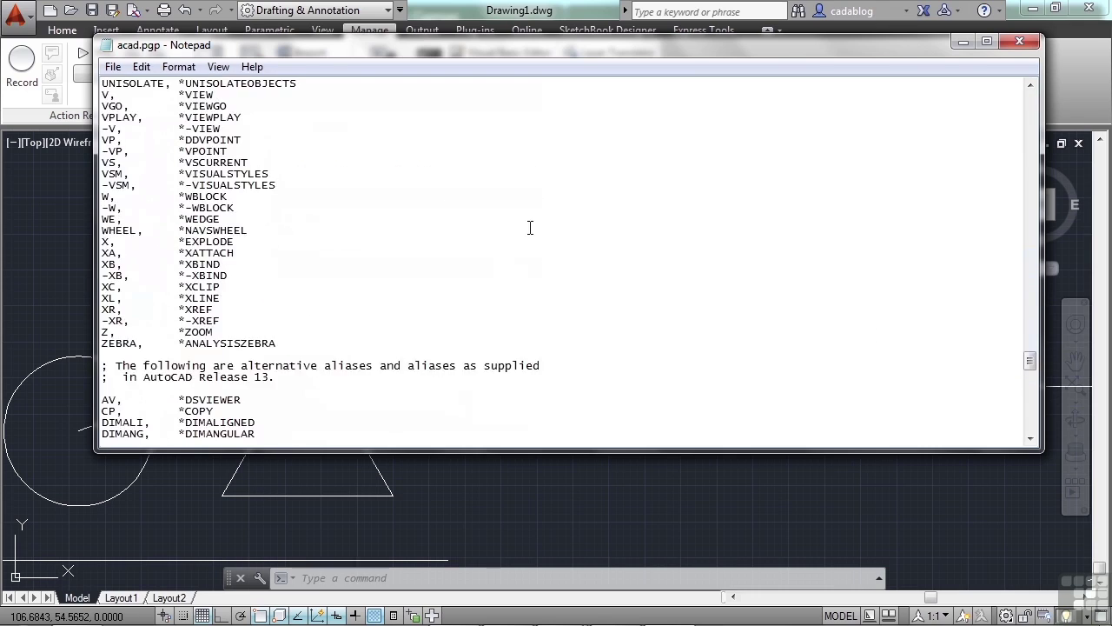
scroll(237, 192, up, 10)
scroll(259, 218, down, 15)
scroll(270, 227, down, 6)
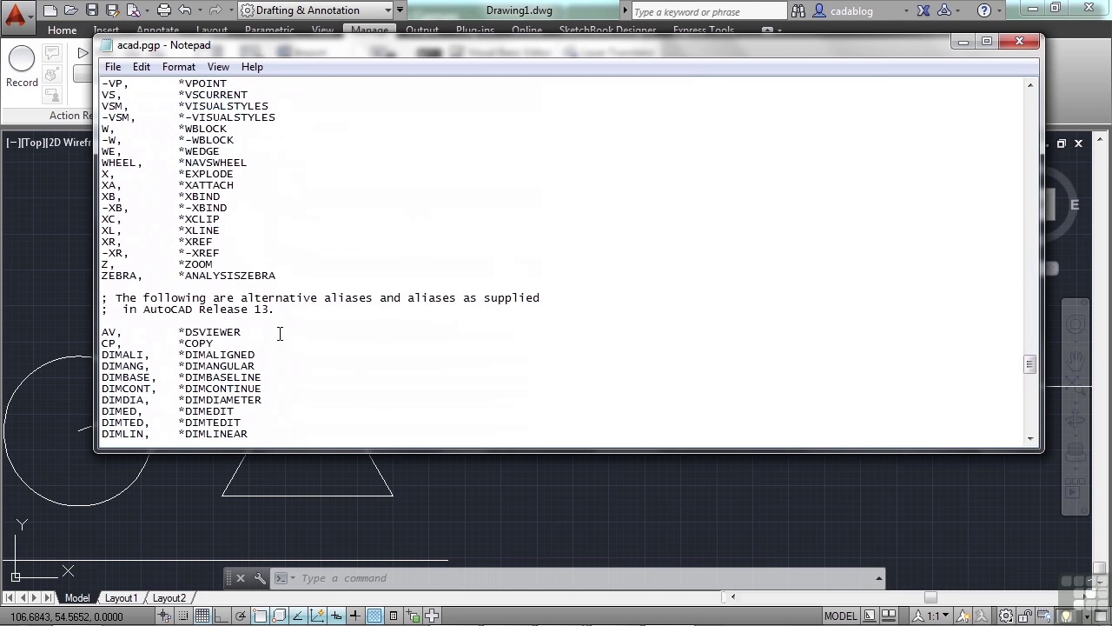
scroll(281, 334, down, 3)
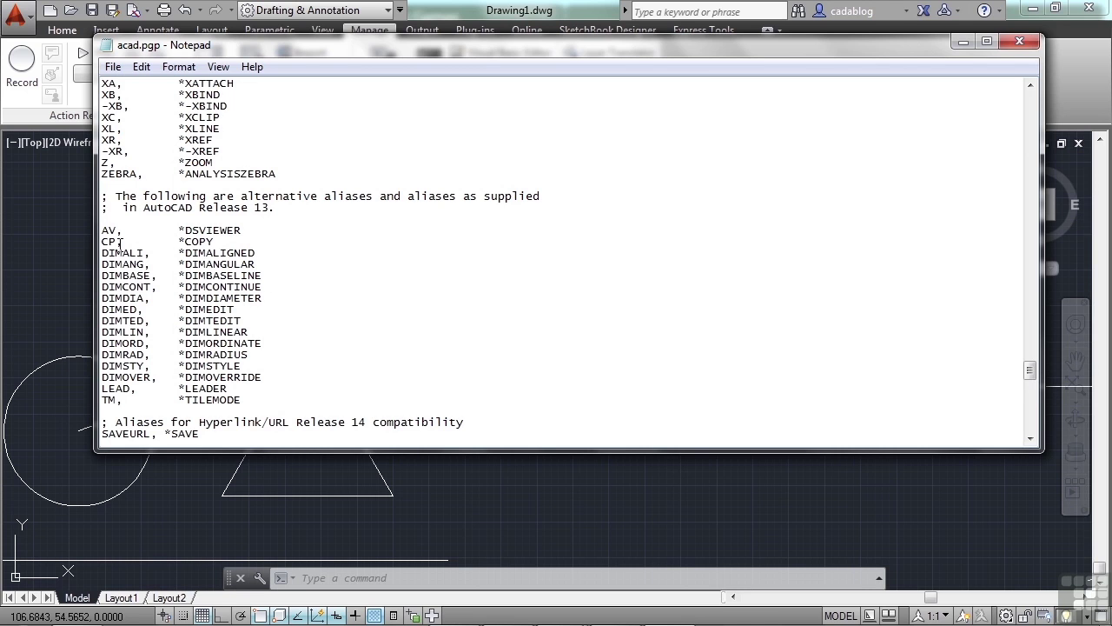
scroll(318, 266, down, 1)
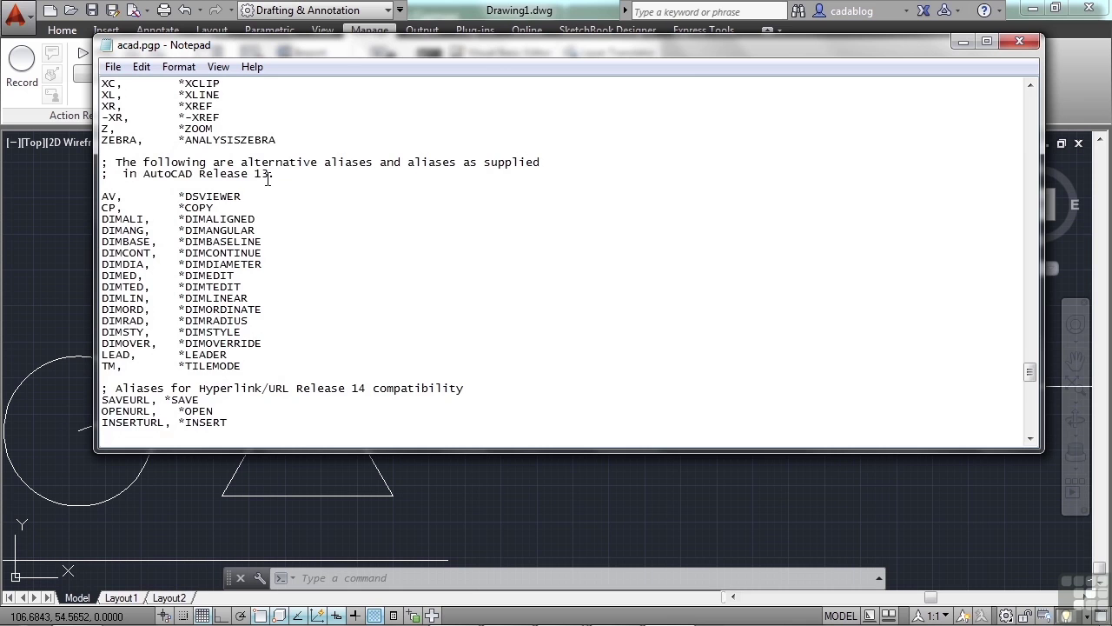
scroll(276, 186, down, 7)
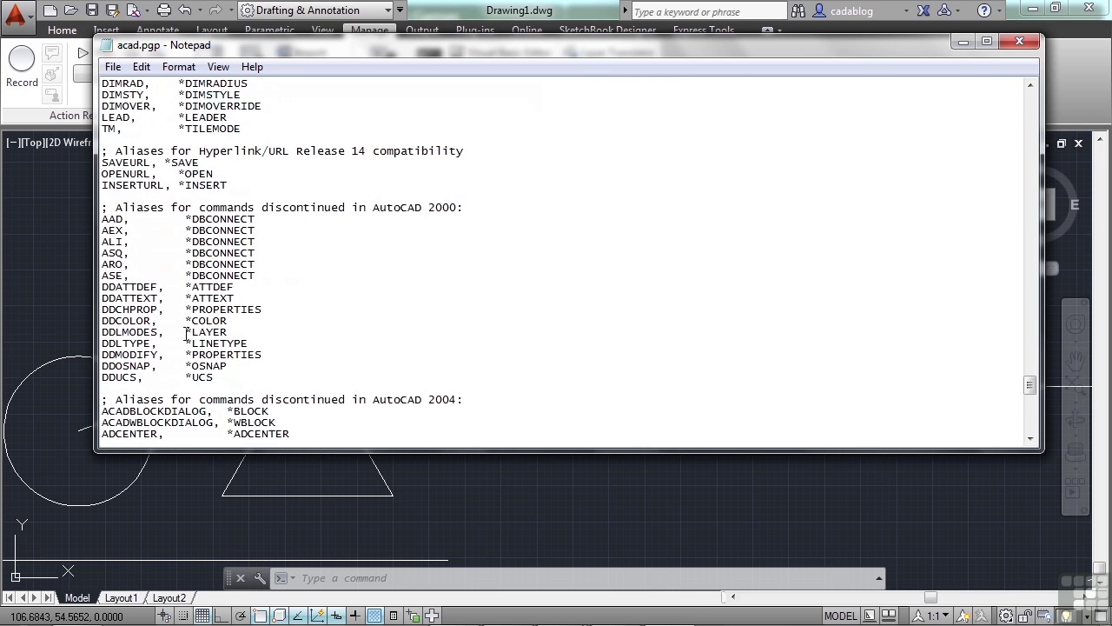
scroll(186, 335, down, 1)
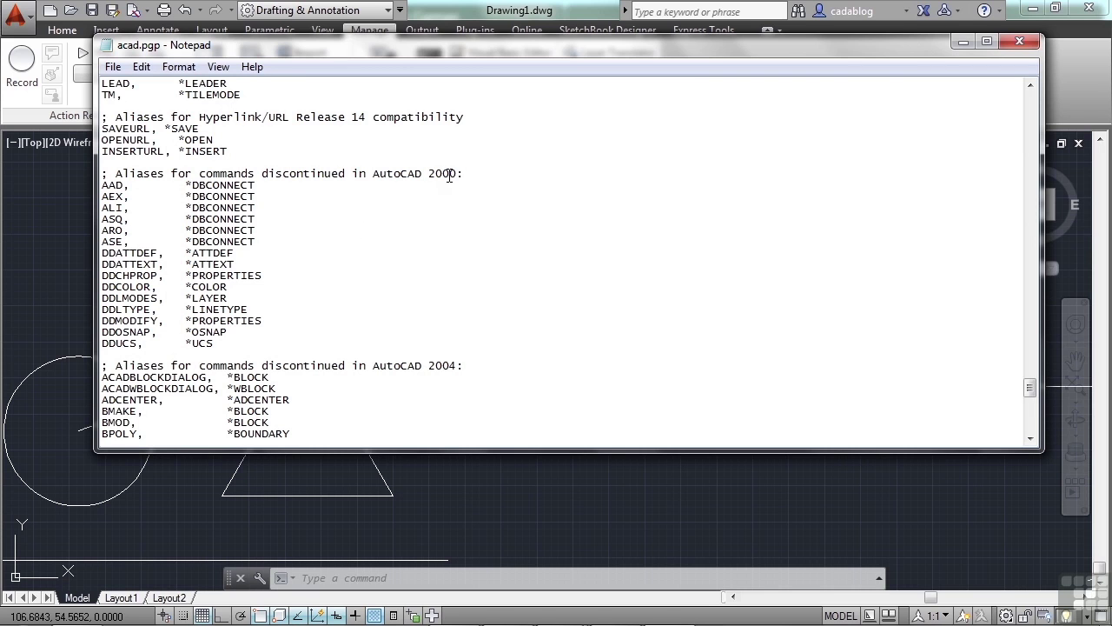
click(159, 275)
scroll(362, 304, down, 10)
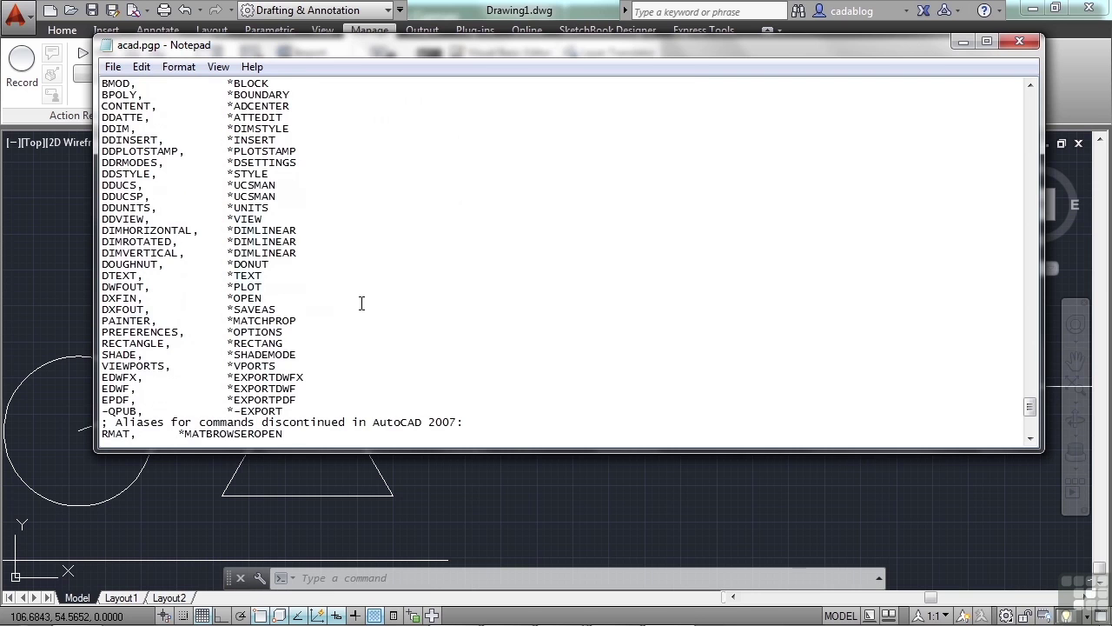
scroll(361, 302, down, 7)
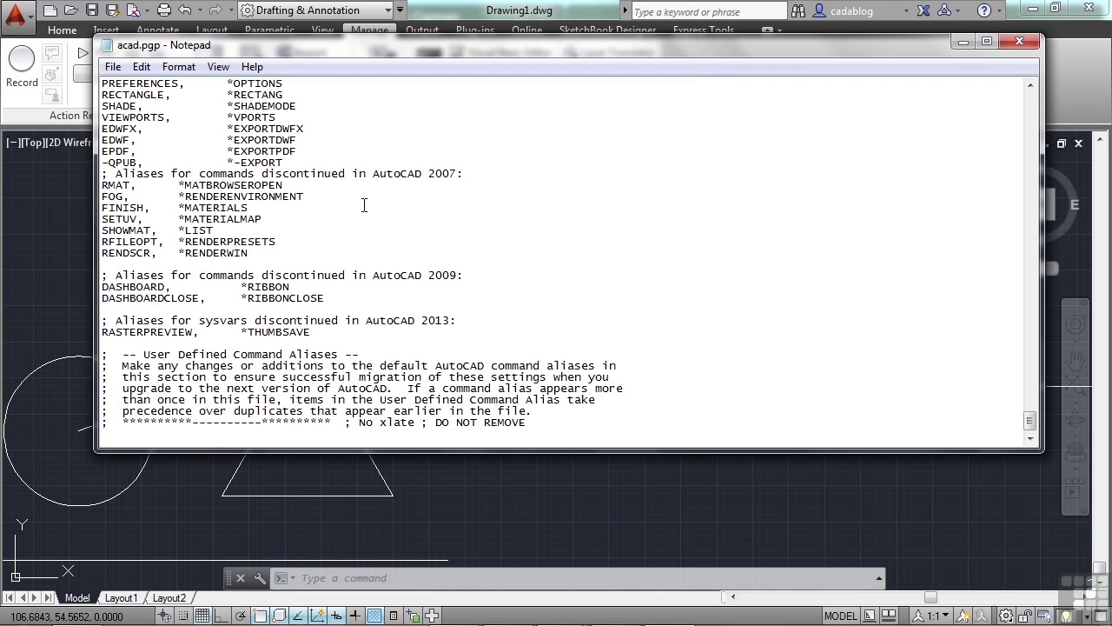
- Insert a blank line after the DO NOT REMOVE marker, then return to the file's end
click(550, 422)
key(Return)
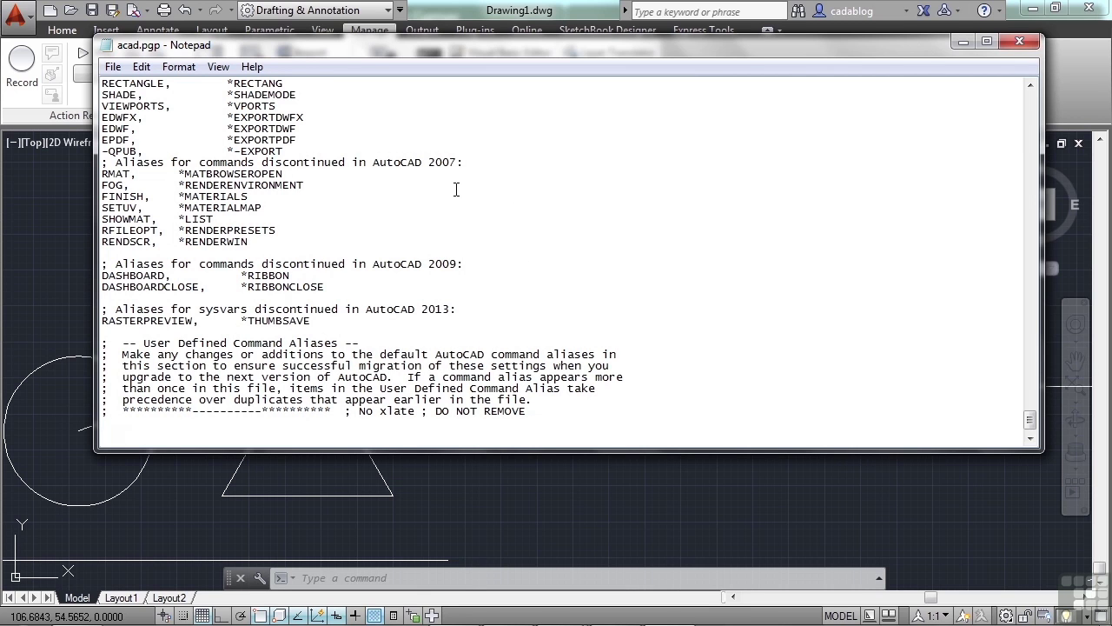
drag(1030, 420, 1034, 91)
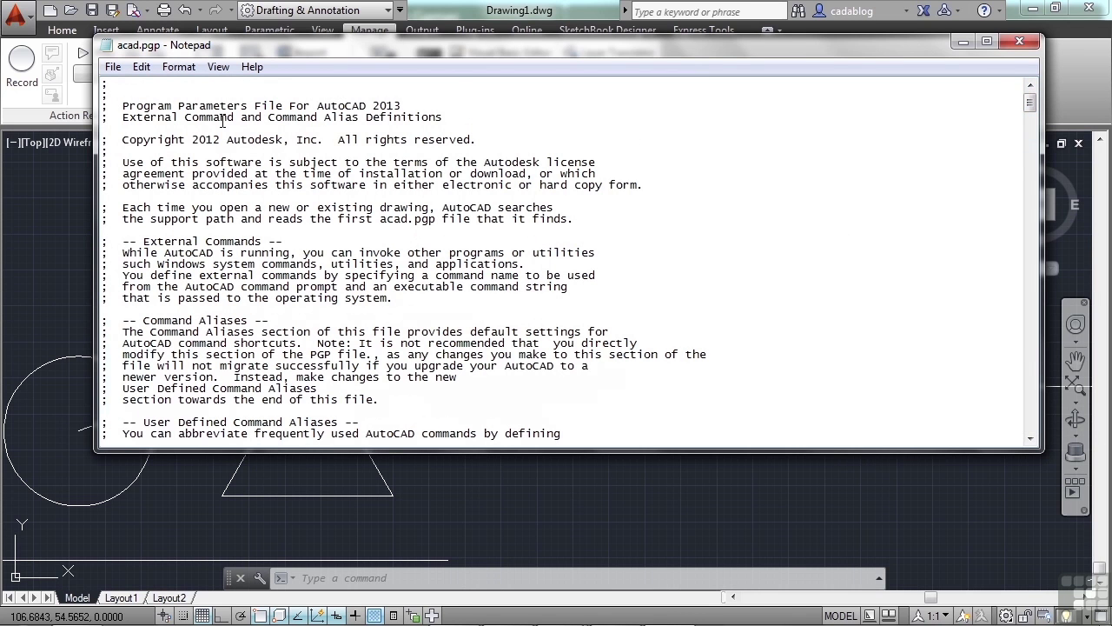
scroll(380, 213, down, 20)
scroll(381, 213, down, 10)
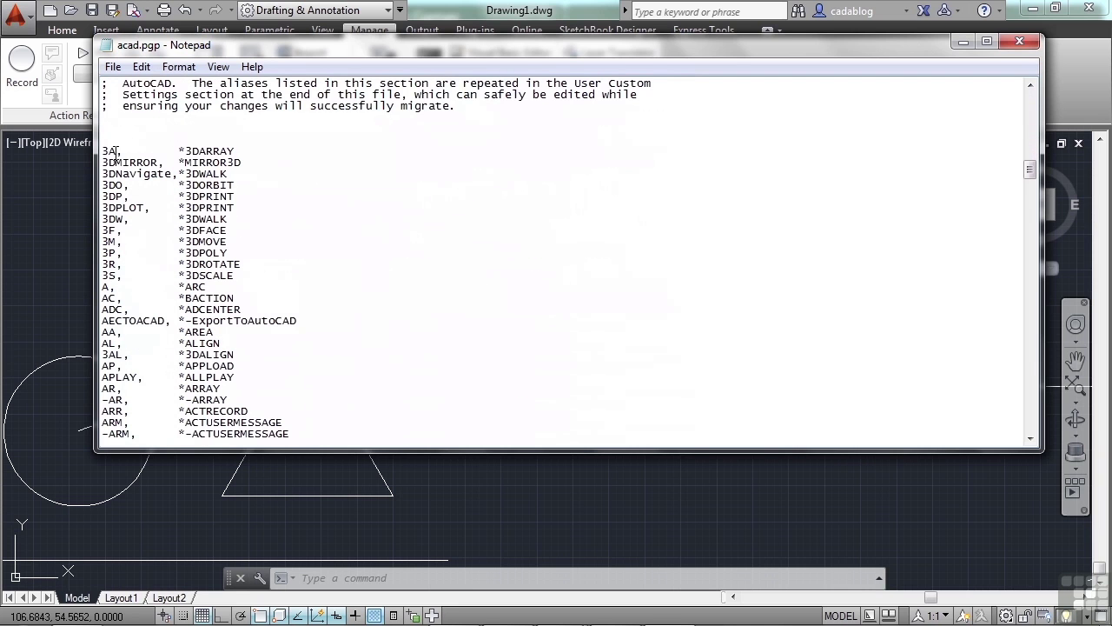
scroll(196, 221, down, 3)
scroll(196, 221, down, 9)
scroll(171, 240, down, 3)
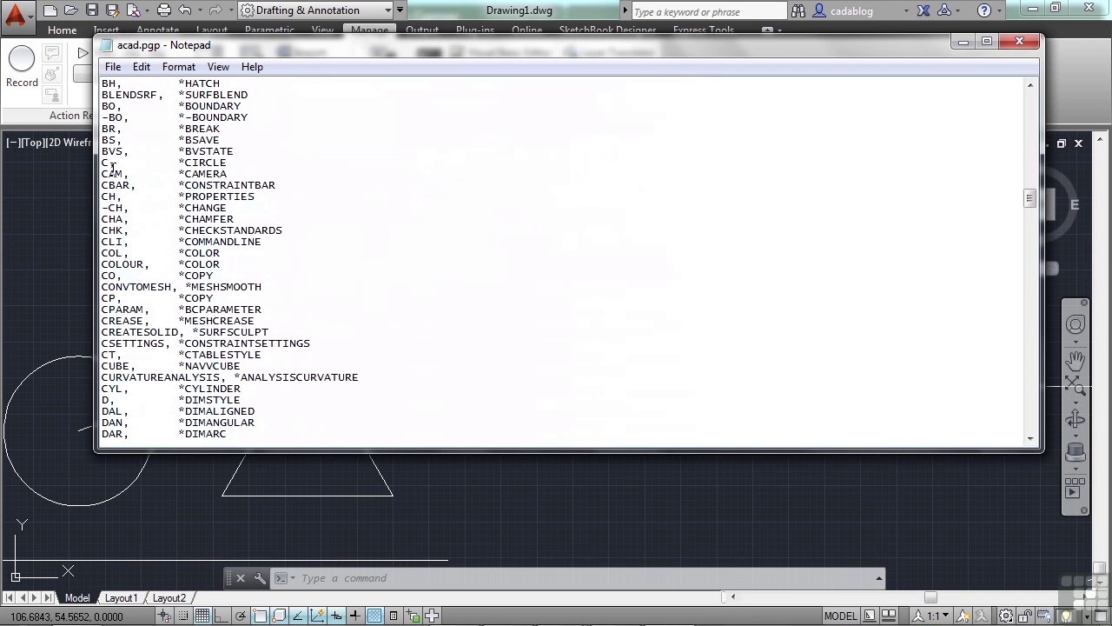
scroll(153, 213, down, 1)
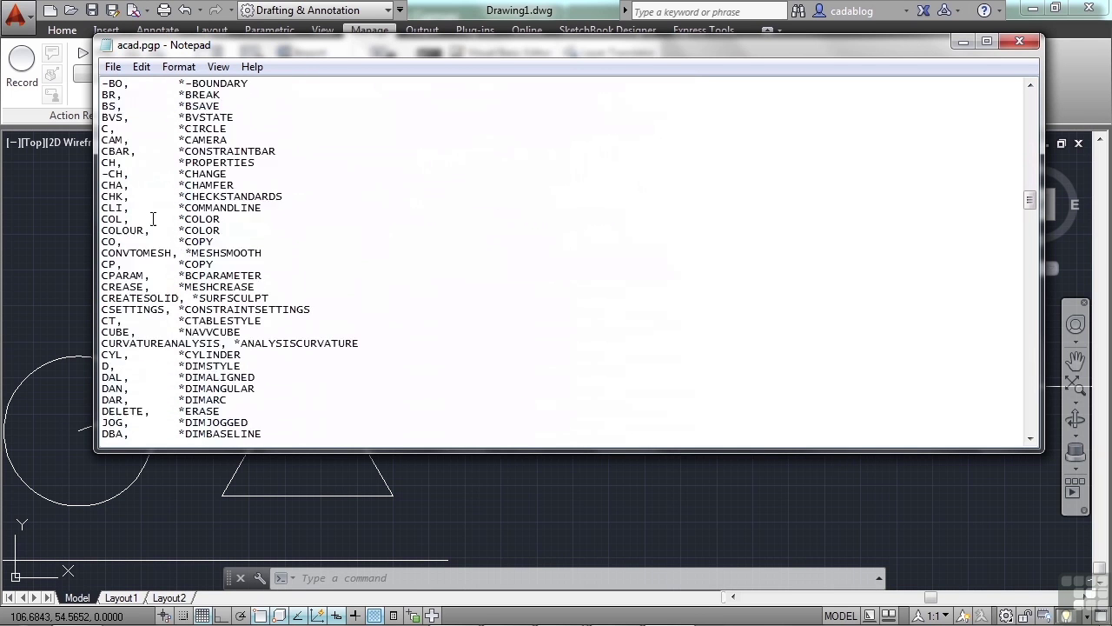
scroll(153, 219, down, 1)
scroll(159, 201, up, 1)
drag(1034, 204, 1034, 420)
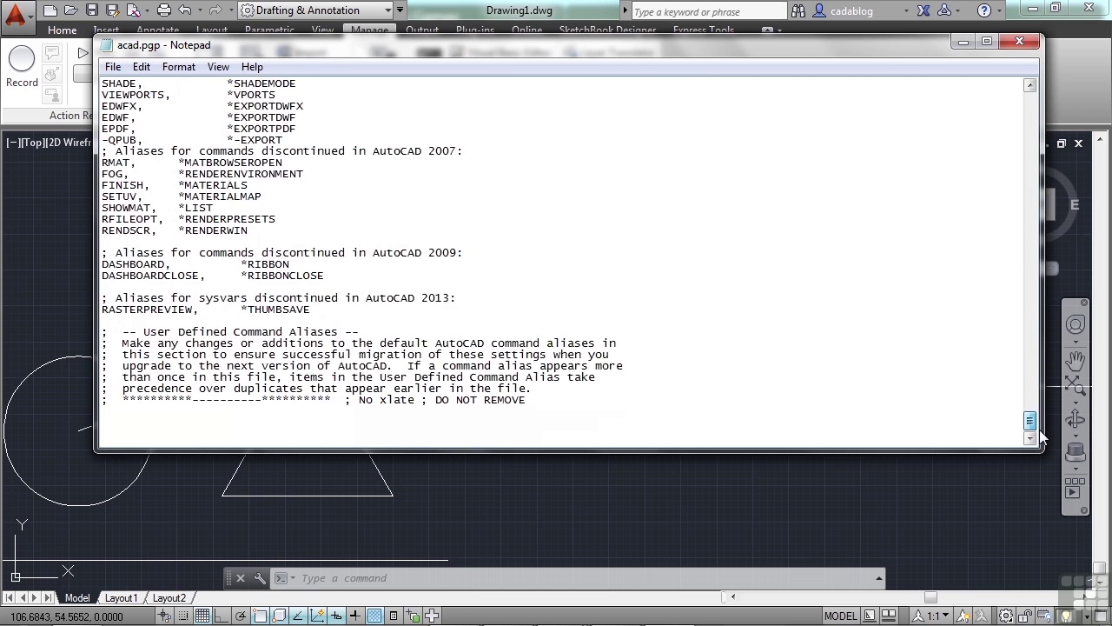
- Type trial aliases 'CI, *circle' and 'C, *copy' on new lines below the marker
click(189, 423)
text(CI,)
key(Tab)
text(*circle)
key(Return)
text(C,	*copy)
key(Return)
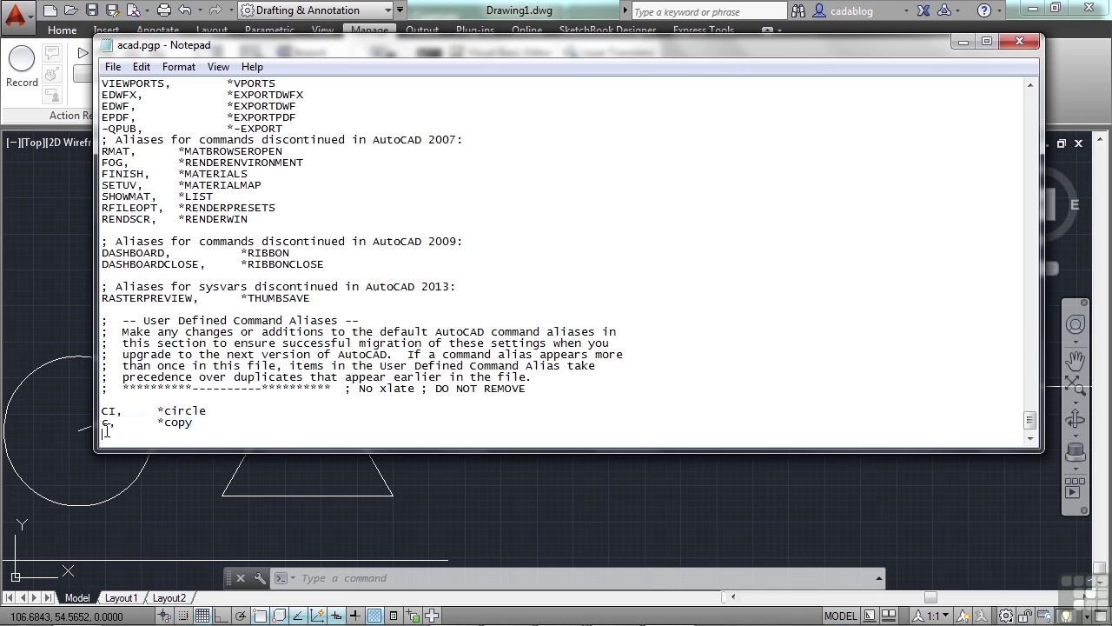
- Delete the CI and C alias lines, leaving the marker ending 'DO NOT REMOV'
drag(103, 424, 195, 442)
key(Delete)
key(BackSpace)
key(BackSpace)
key(BackSpace)
key(BackSpace)
key(BackSpace)
key(BackSpace)
key(BackSpace)
key(BackSpace)
key(BackSpace)
key(BackSpace)
key(BackSpace)
key(BackSpace)
key(BackSpace)
key(BackSpace)
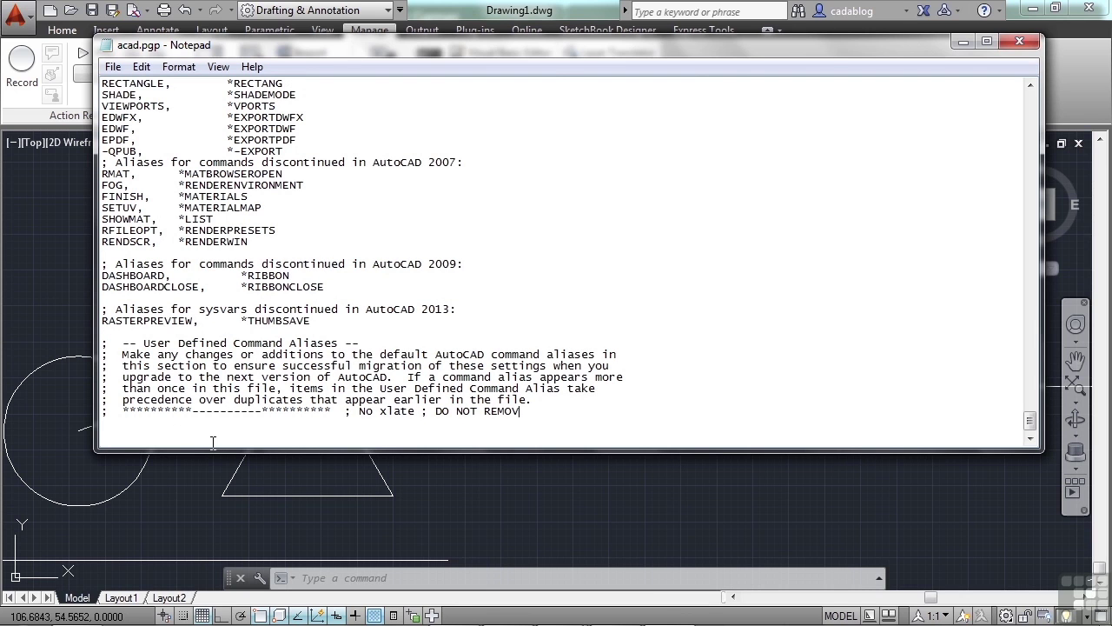
- Close Notepad and choose Don't Save to discard the acad.pgp edits
click(1020, 41)
click(591, 350)
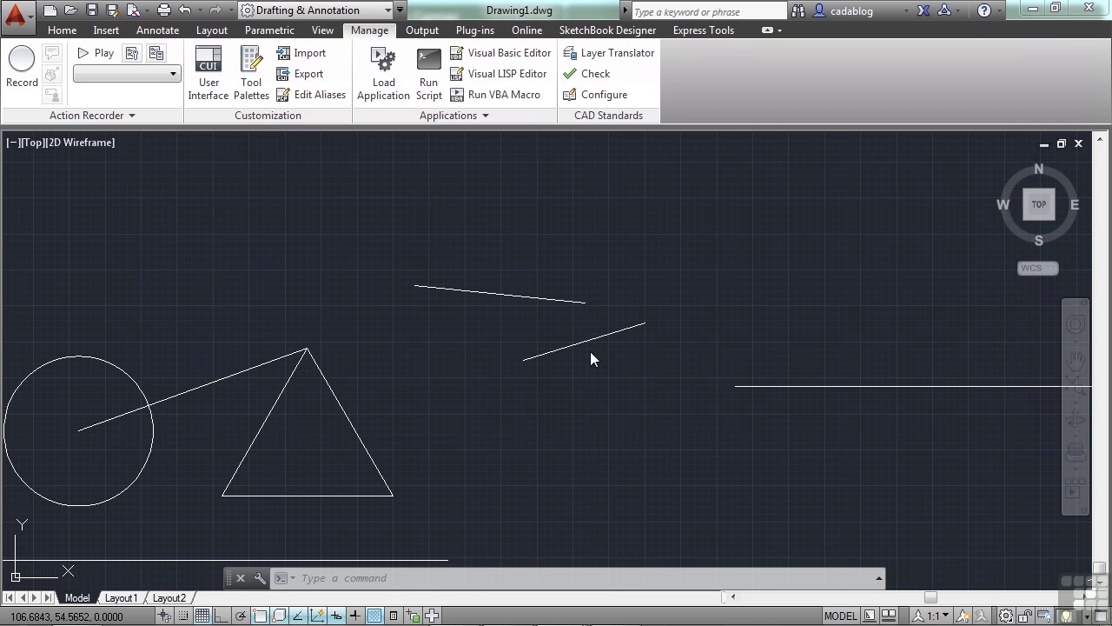